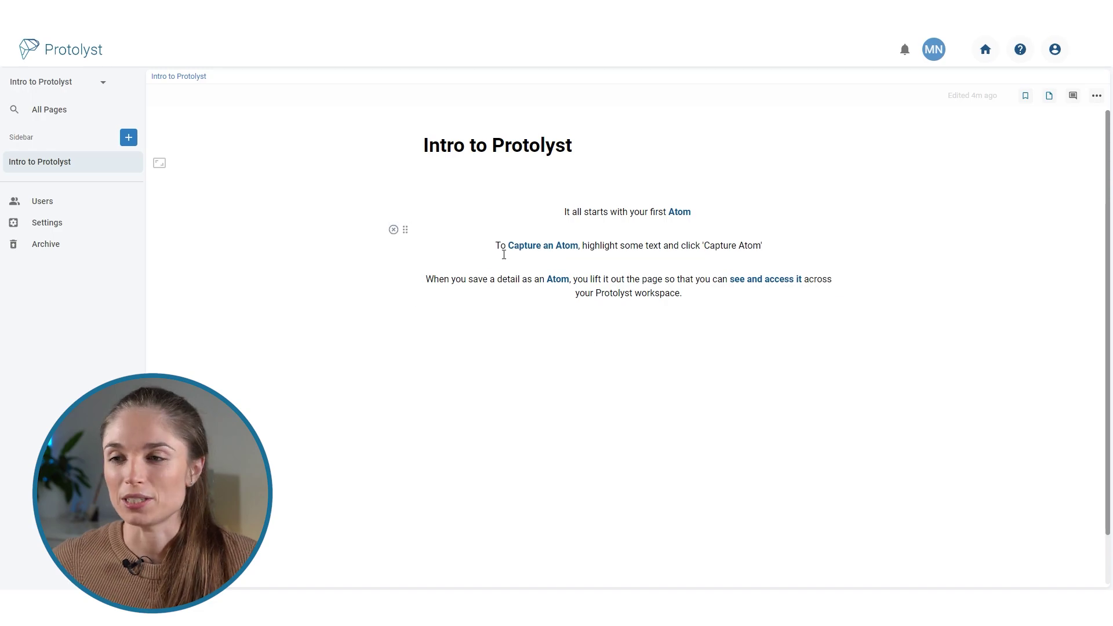
Step: Capture the sentence "To Capture an Atom, highlight some text and click 'Capture Atom'" as an Atom
{"action": "left_click_drag", "start_coordinate": [495, 251], "coordinate": [772, 250]}
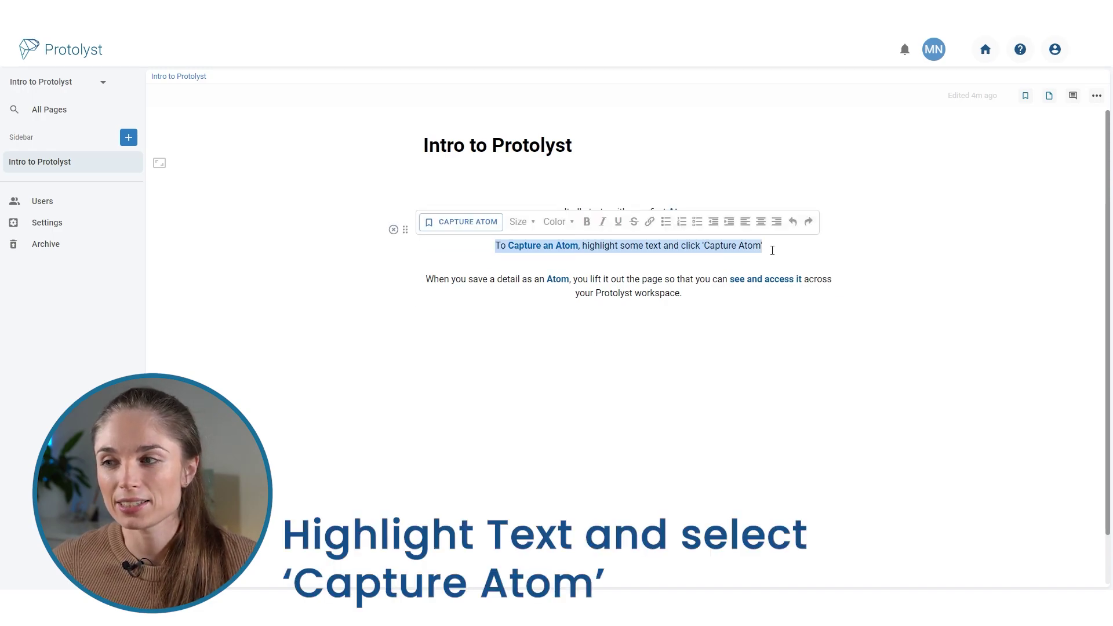
{"action": "left_click", "coordinate": [491, 224]}
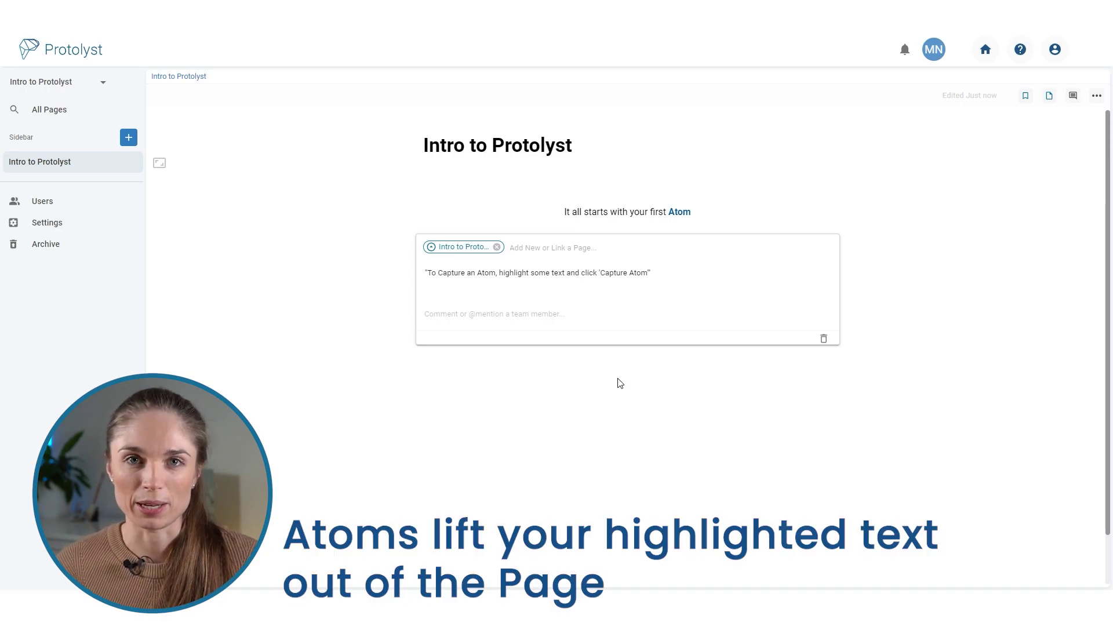
{"action": "left_click", "coordinate": [825, 227]}
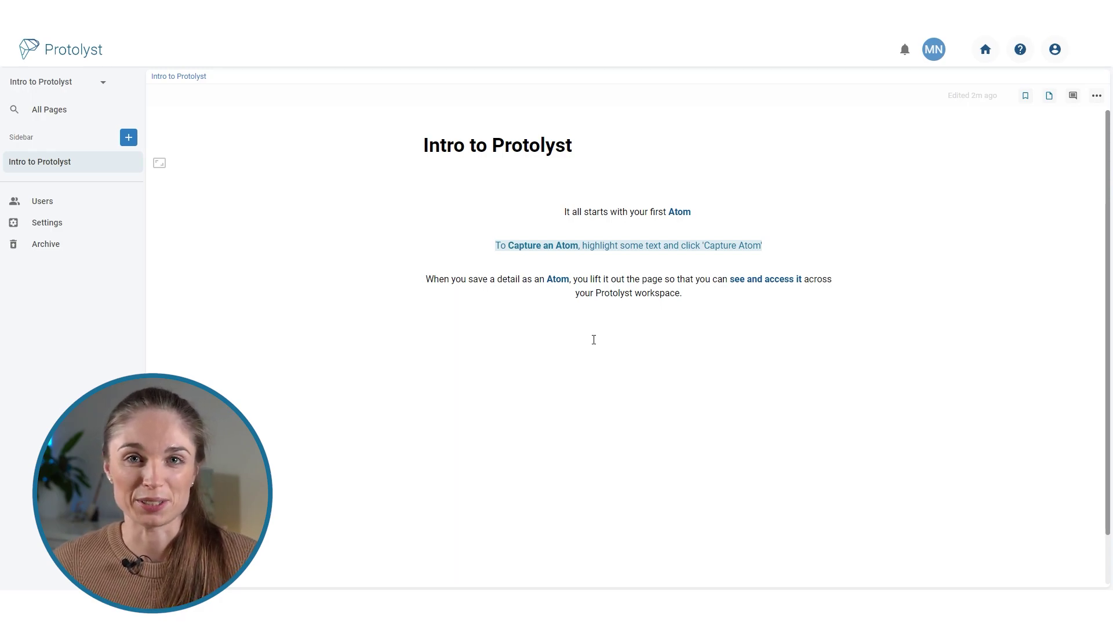
Step: View the captured Atom in the overview of all pages and open its source page, Intro to Protolyst, alongside
{"action": "left_click", "coordinate": [66, 115]}
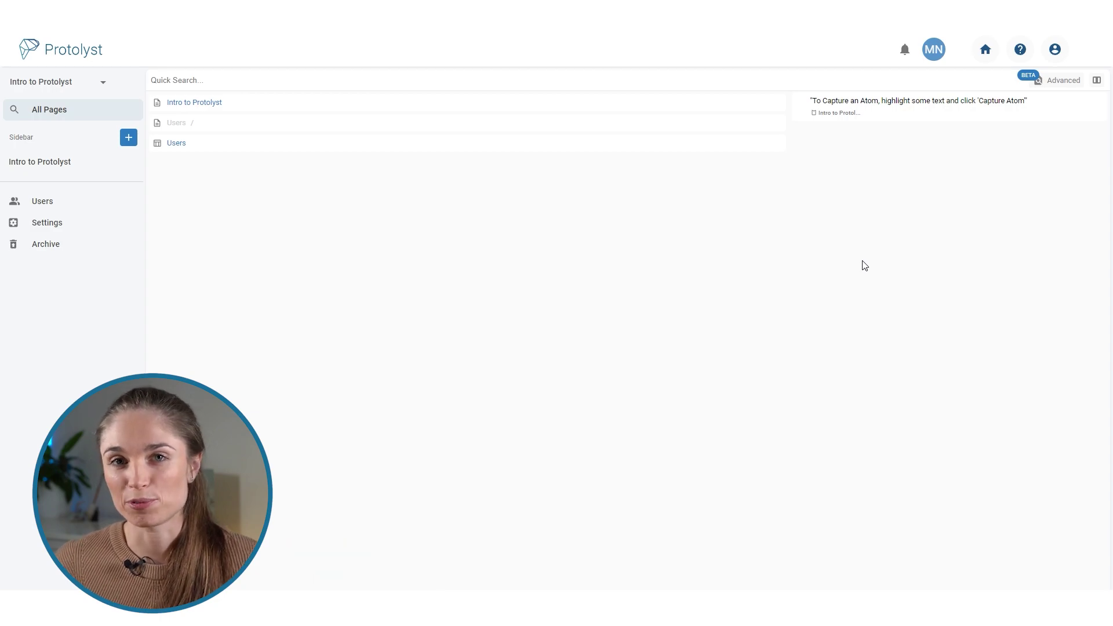
{"action": "left_click", "coordinate": [905, 114]}
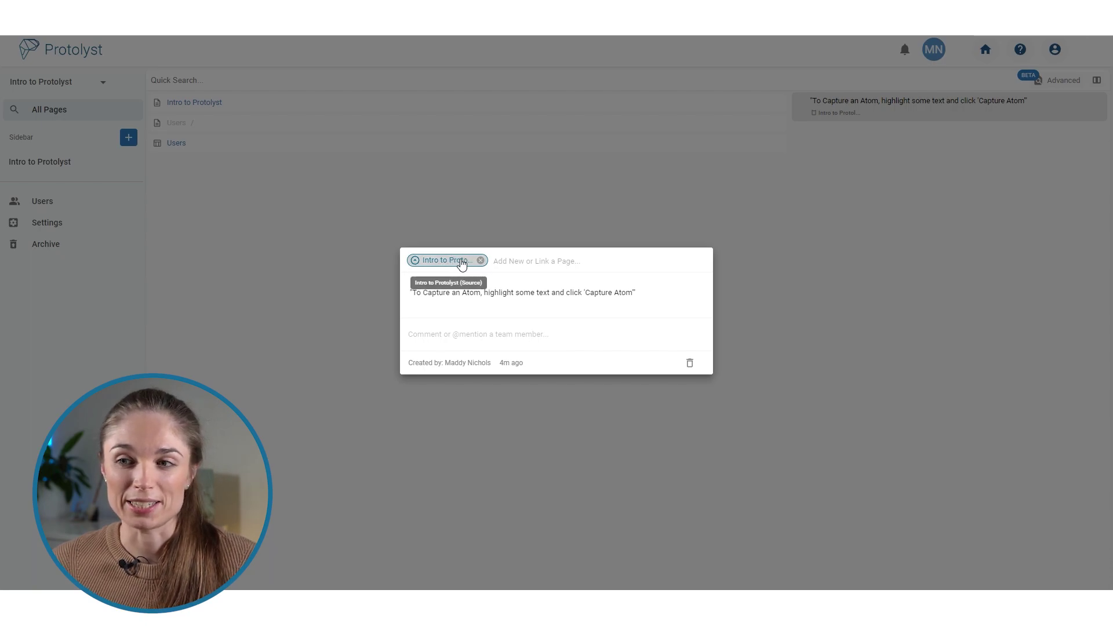
{"action": "left_click", "coordinate": [464, 261]}
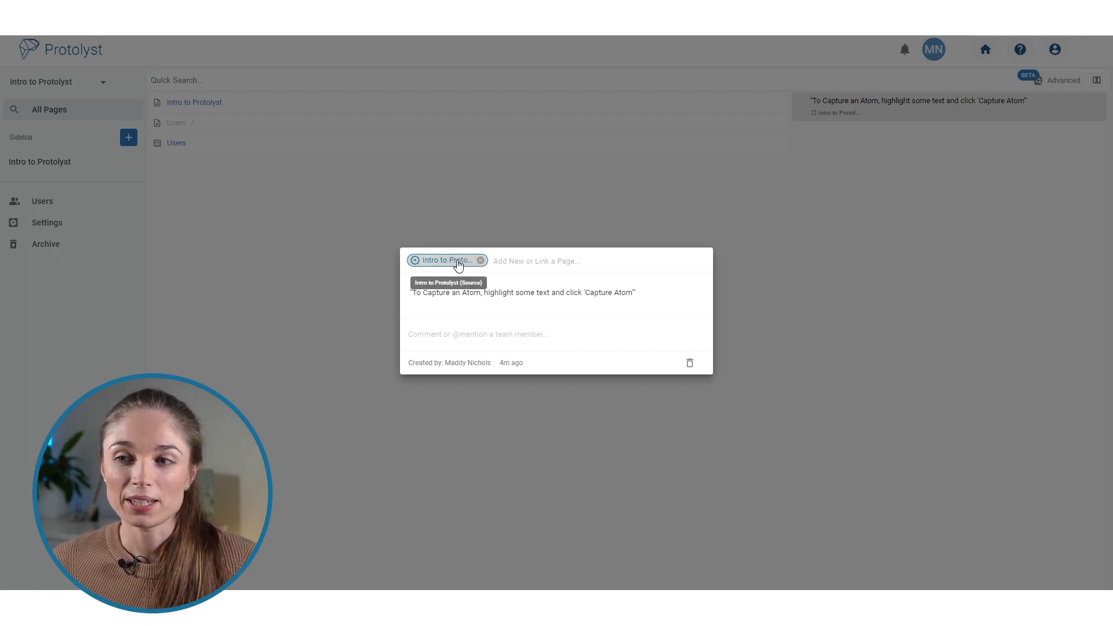
{"action": "left_click", "coordinate": [617, 237]}
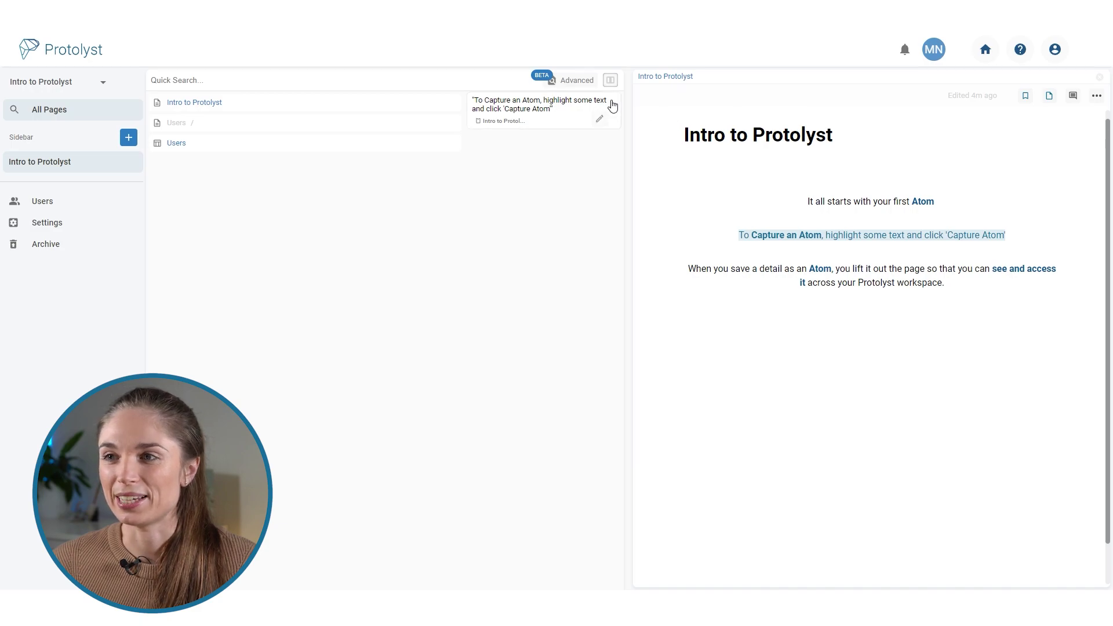
{"action": "left_click", "coordinate": [612, 81]}
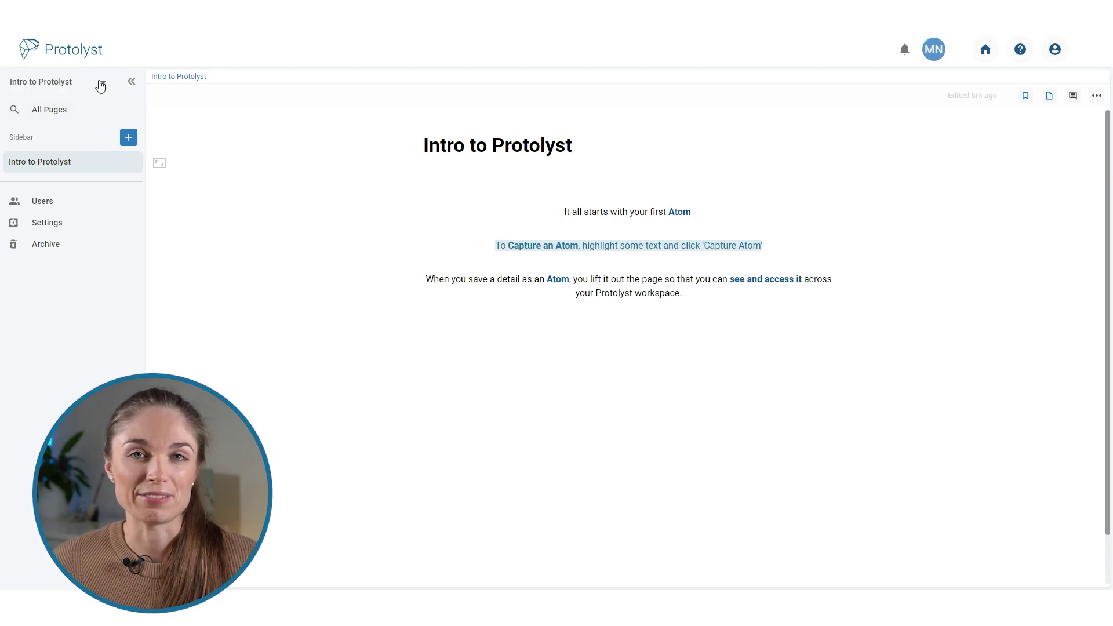
Step: Create a new PDF page from the forgetting_curve file and rename it "Forgetting Curve"
{"action": "left_click", "coordinate": [129, 137]}
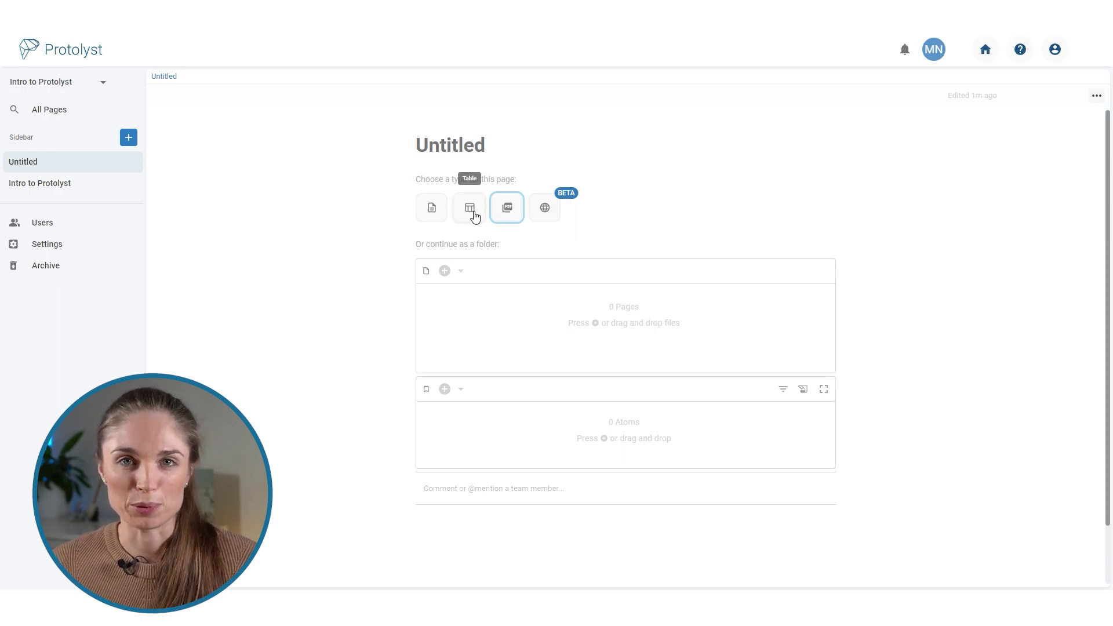
{"action": "left_click", "coordinate": [511, 213]}
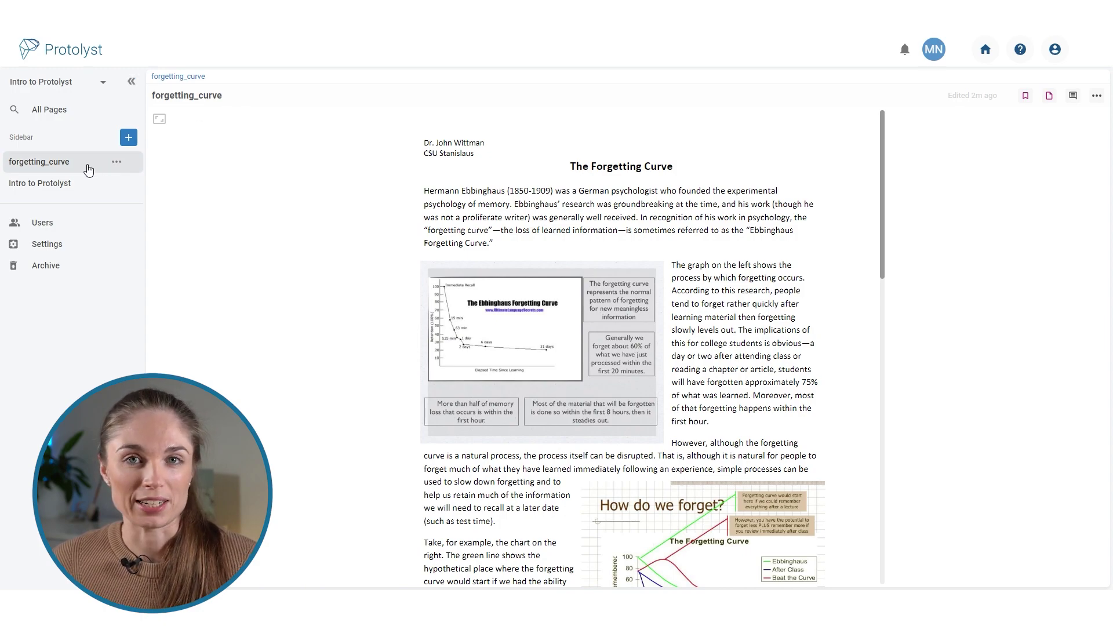
{"action": "left_click", "coordinate": [232, 104]}
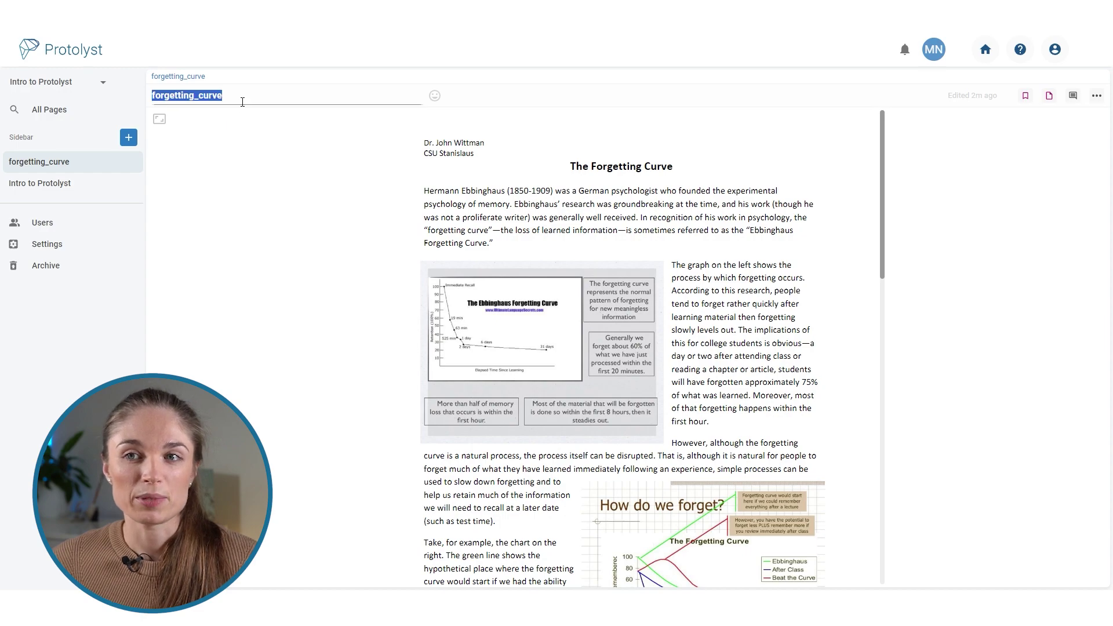
{"action": "type", "text": "Forgetting Curve"}
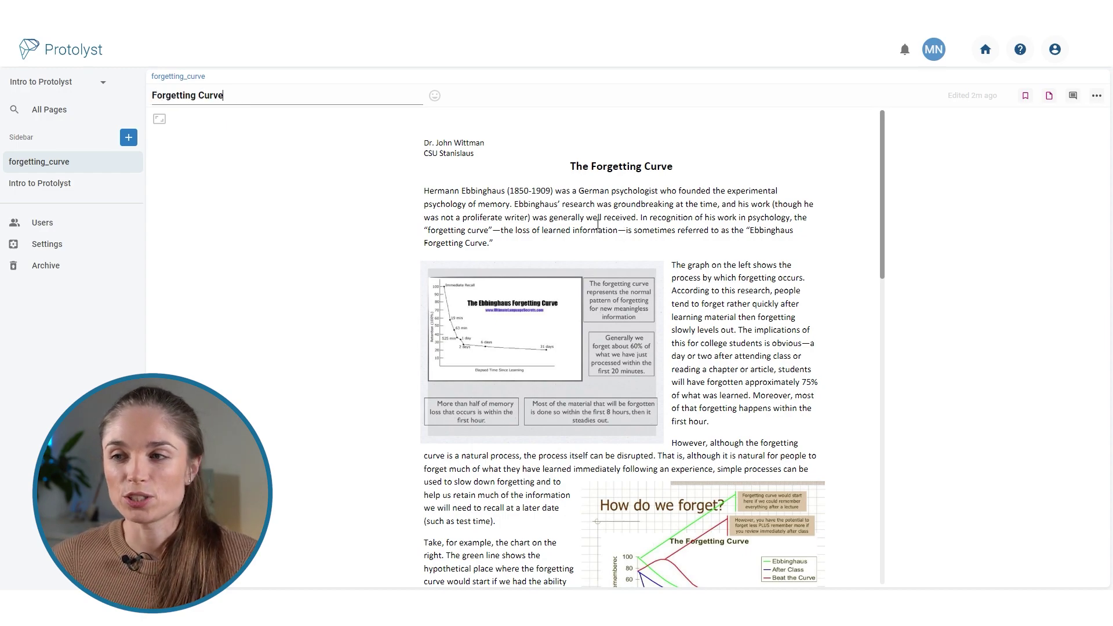
Step: Capture the PDF passage from "The implications of this for college students" to "within the first hour." as an Atom
{"action": "scroll", "coordinate": [598, 224], "scroll_direction": "down", "scroll_amount": 3}
{"action": "scroll", "coordinate": [715, 348], "scroll_direction": "up", "scroll_amount": 3}
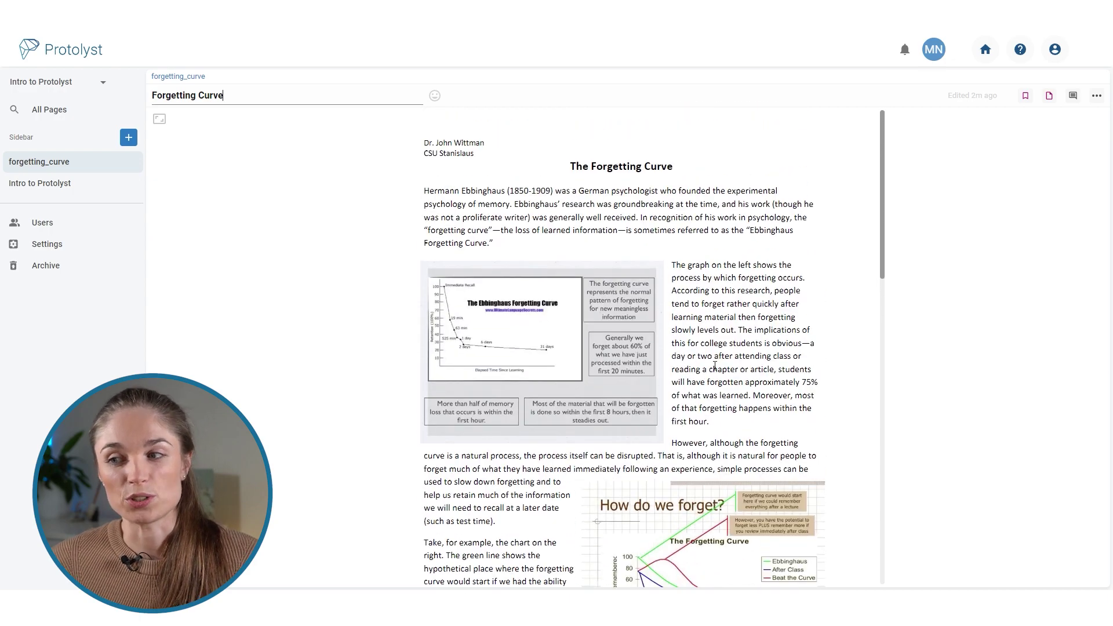
{"action": "left_click_drag", "start_coordinate": [740, 330], "coordinate": [741, 427]}
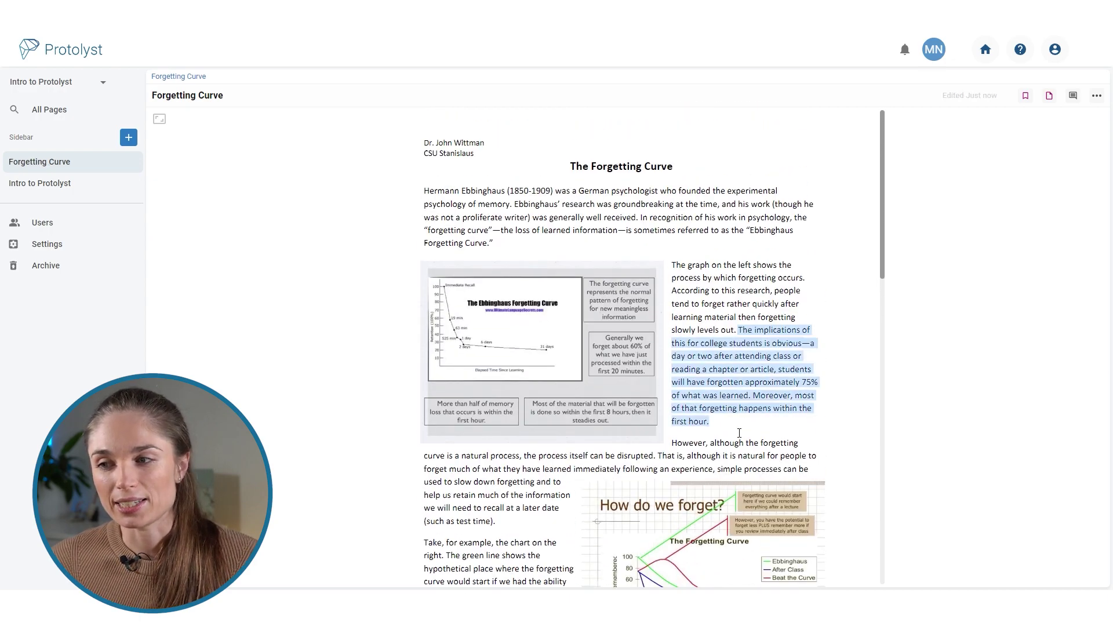
{"action": "left_click", "coordinate": [754, 314]}
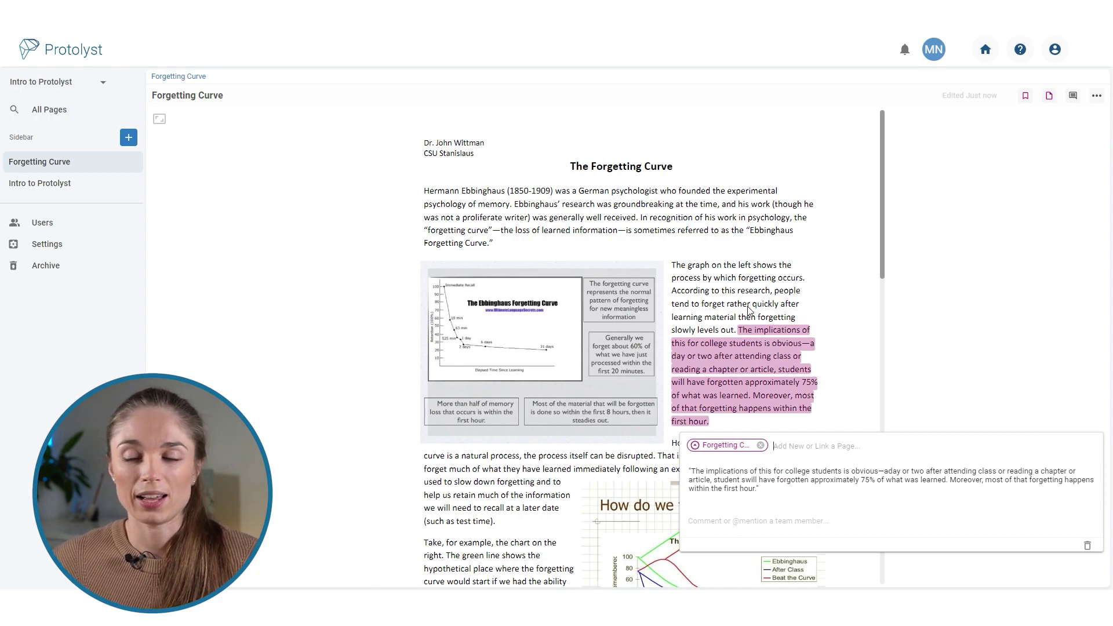
{"action": "left_click", "coordinate": [685, 267]}
Step: Under Advice on Review, capture Atoms from the well-crafted notes phrase and the passage "Try to review within at least an hour... to organize notes."
{"action": "scroll", "coordinate": [658, 342], "scroll_direction": "down", "scroll_amount": 2}
{"action": "scroll", "coordinate": [658, 342], "scroll_direction": "down", "scroll_amount": 5}
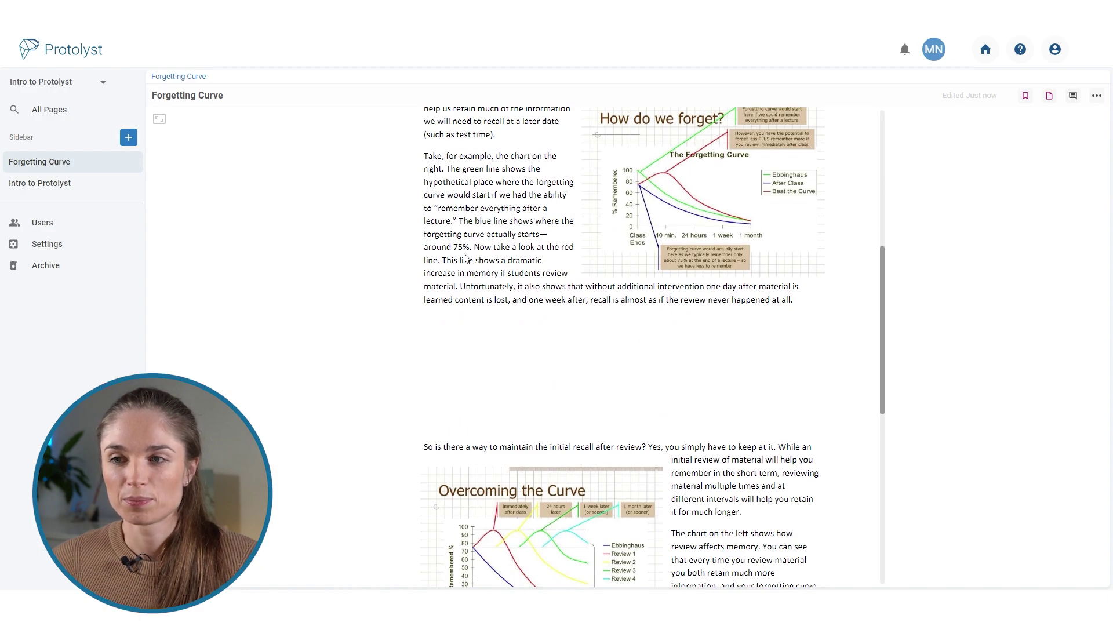
{"action": "scroll", "coordinate": [464, 255], "scroll_direction": "down", "scroll_amount": 7}
{"action": "left_click_drag", "start_coordinate": [455, 399], "coordinate": [757, 381]}
{"action": "left_click", "coordinate": [587, 374]}
{"action": "left_click", "coordinate": [621, 537]}
{"action": "scroll", "coordinate": [621, 537], "scroll_direction": "down", "scroll_amount": 2}
{"action": "left_click", "coordinate": [632, 350]}
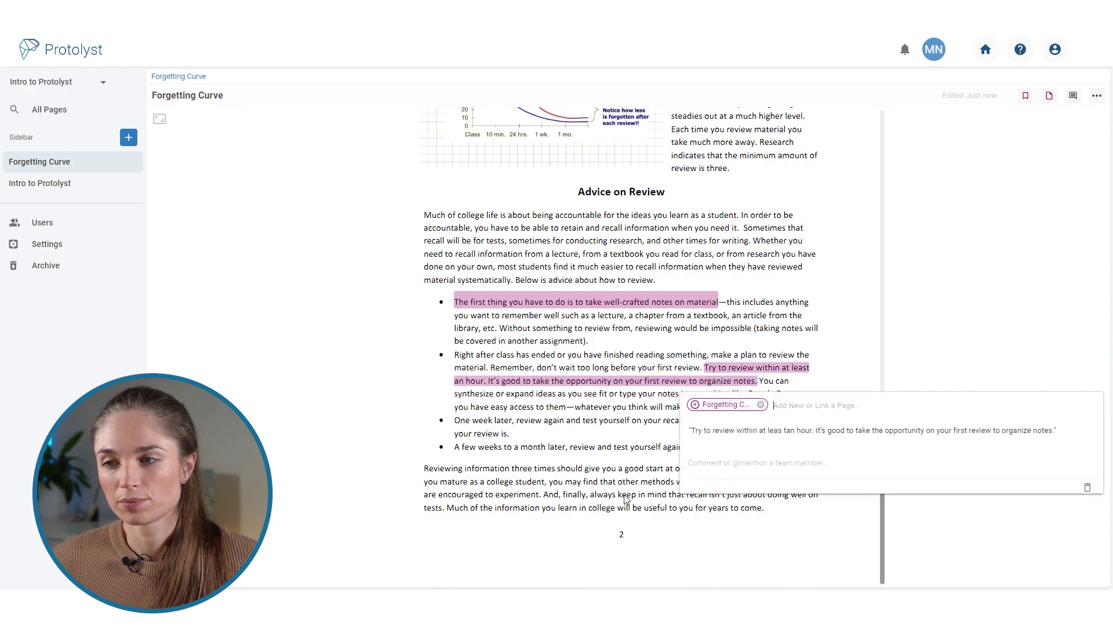
{"action": "left_click", "coordinate": [635, 461]}
{"action": "scroll", "coordinate": [642, 458], "scroll_direction": "up", "scroll_amount": 14}
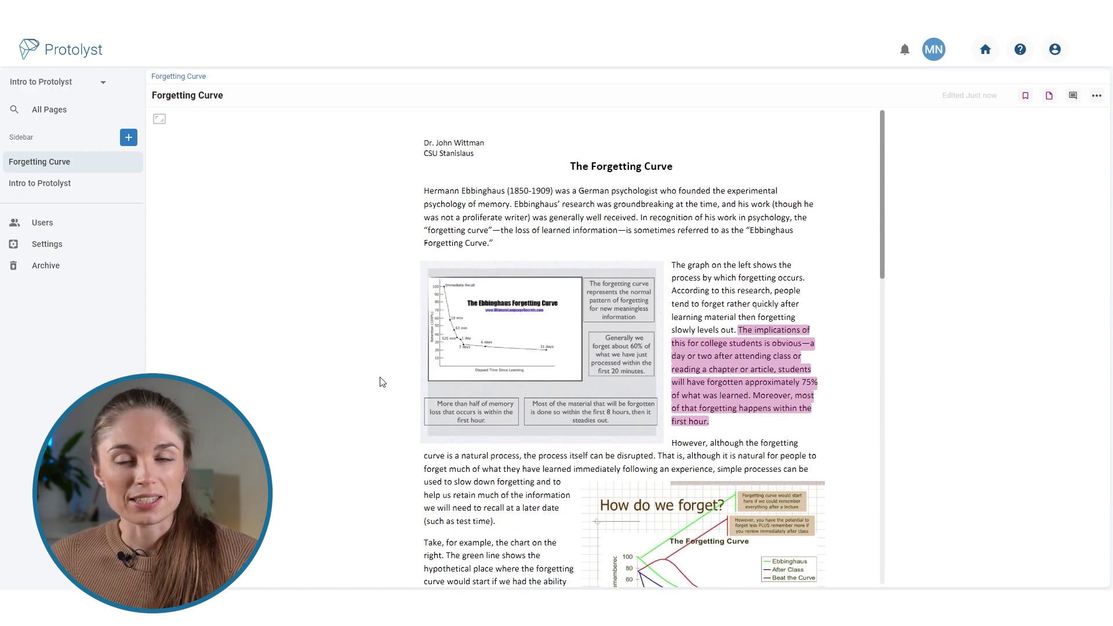
{"action": "left_click", "coordinate": [131, 138]}
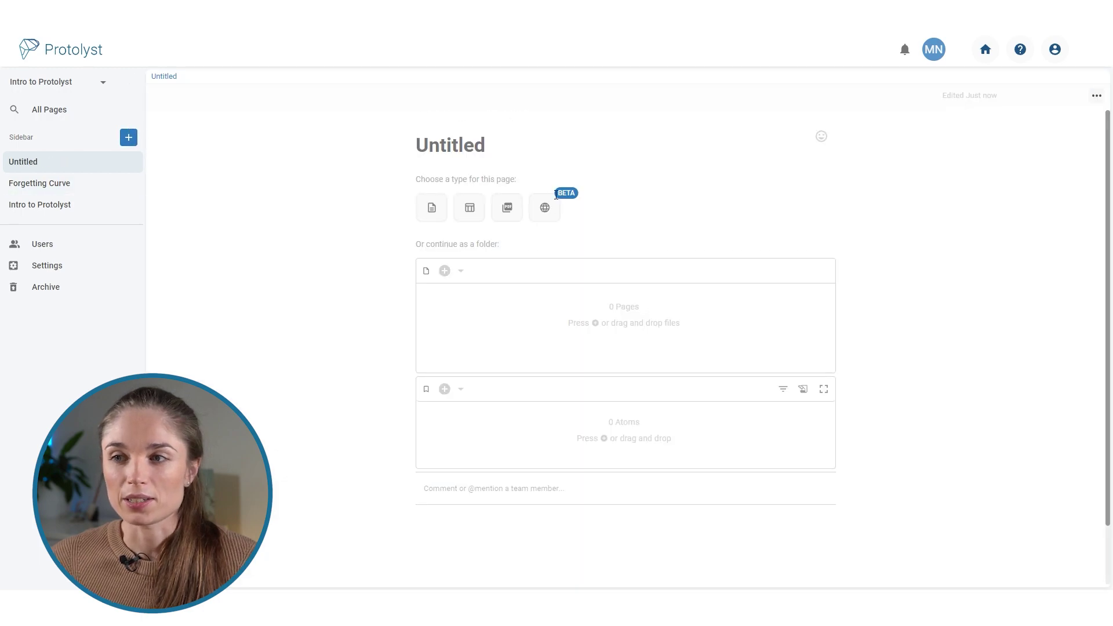
{"action": "left_click", "coordinate": [545, 208]}
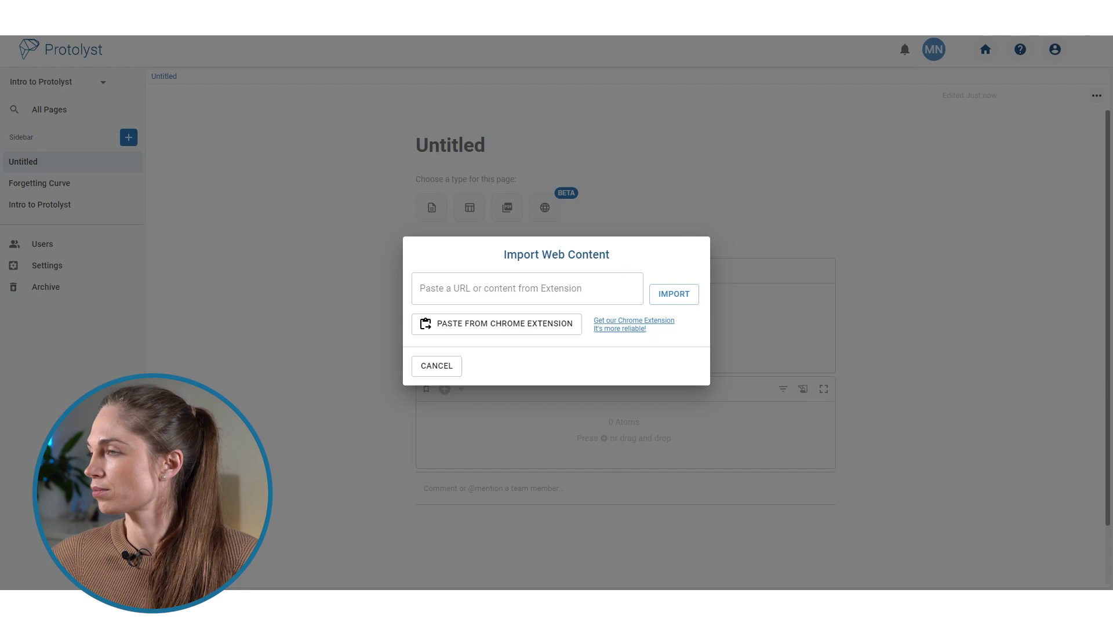
{"action": "left_click", "coordinate": [619, 285]}
{"action": "key", "text": "ctrl+v"}
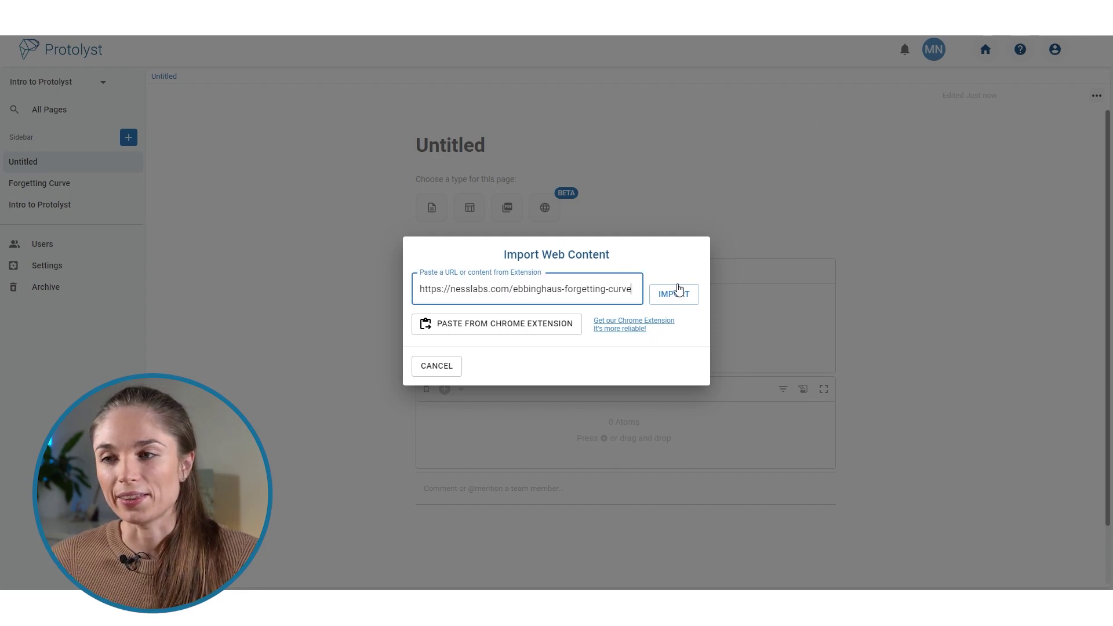
{"action": "left_click", "coordinate": [674, 294]}
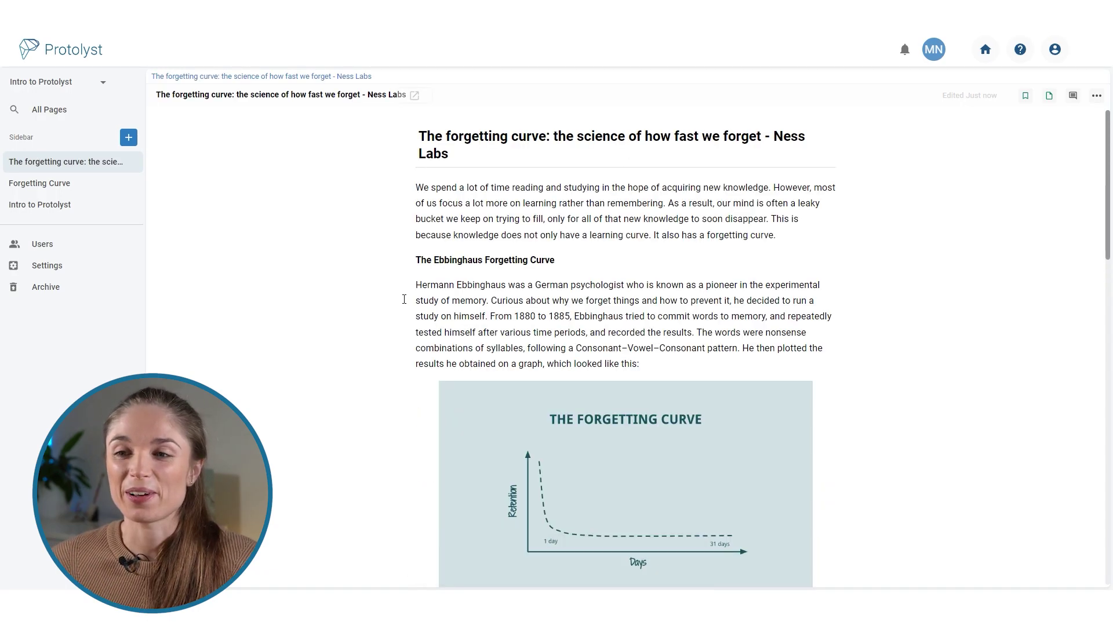
Step: Capture the article's sentence from "Hermann Ebbinghaus was a German psychologist" to "study of memory" as an Atom, and view all pages
{"action": "left_click_drag", "start_coordinate": [406, 284], "coordinate": [487, 302]}
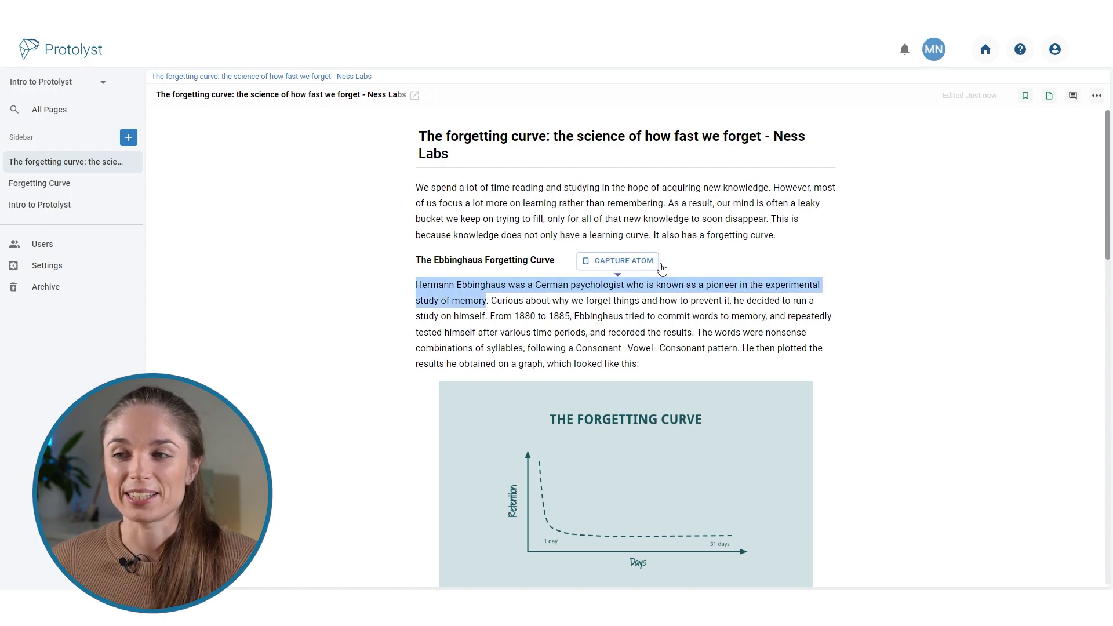
{"action": "left_click", "coordinate": [641, 262]}
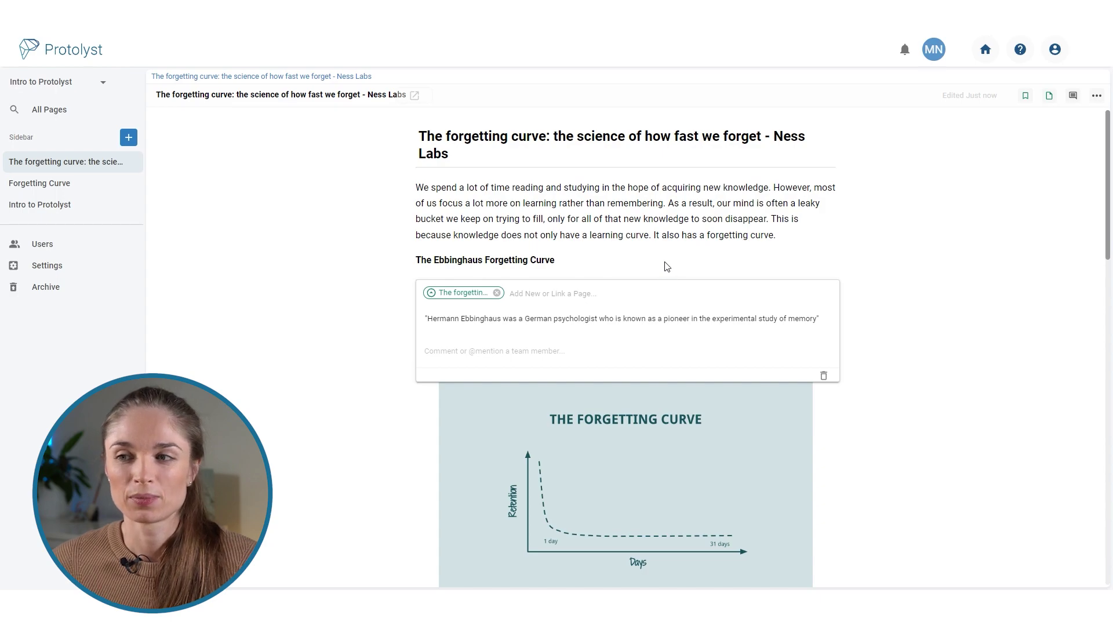
{"action": "left_click", "coordinate": [671, 269]}
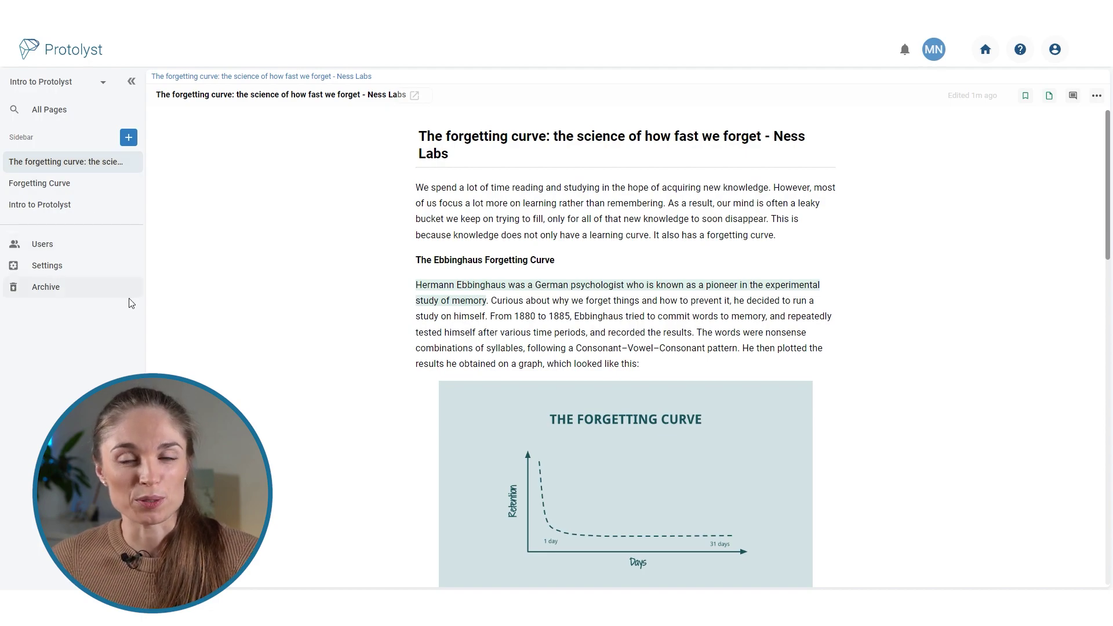
{"action": "left_click", "coordinate": [58, 110]}
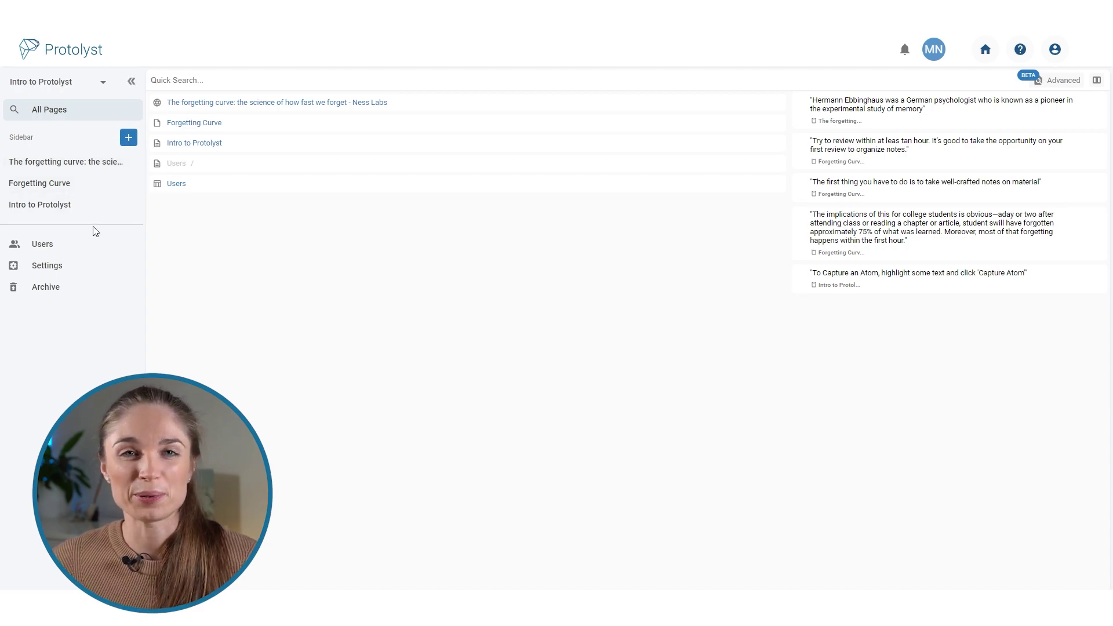
Step: Create a new table page and delete its Sub Pages property
{"action": "left_click", "coordinate": [128, 138]}
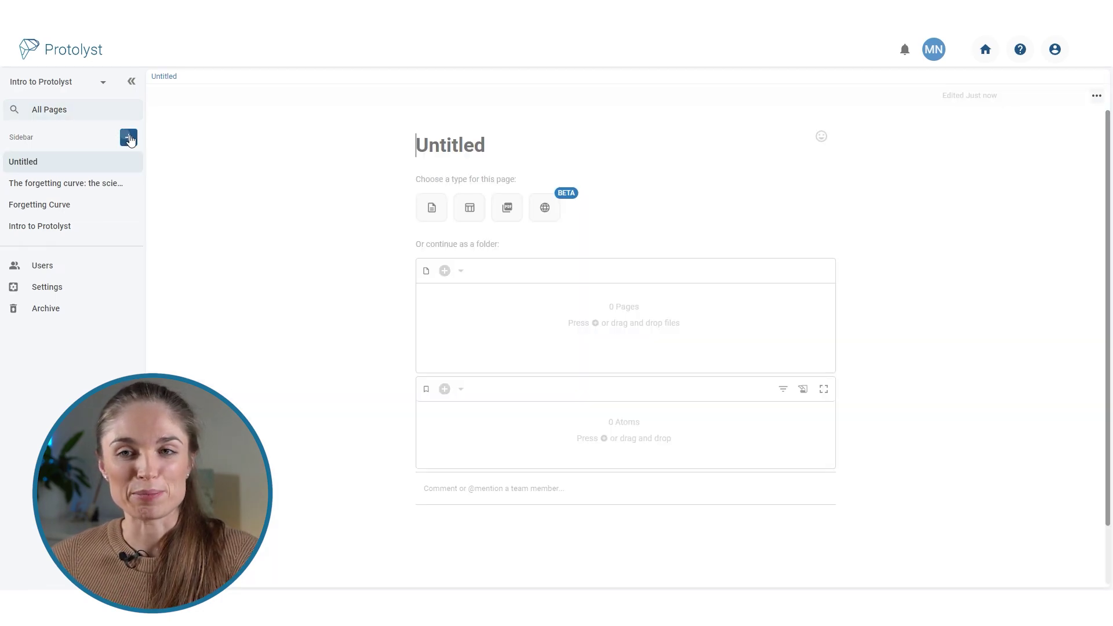
{"action": "left_click", "coordinate": [471, 223]}
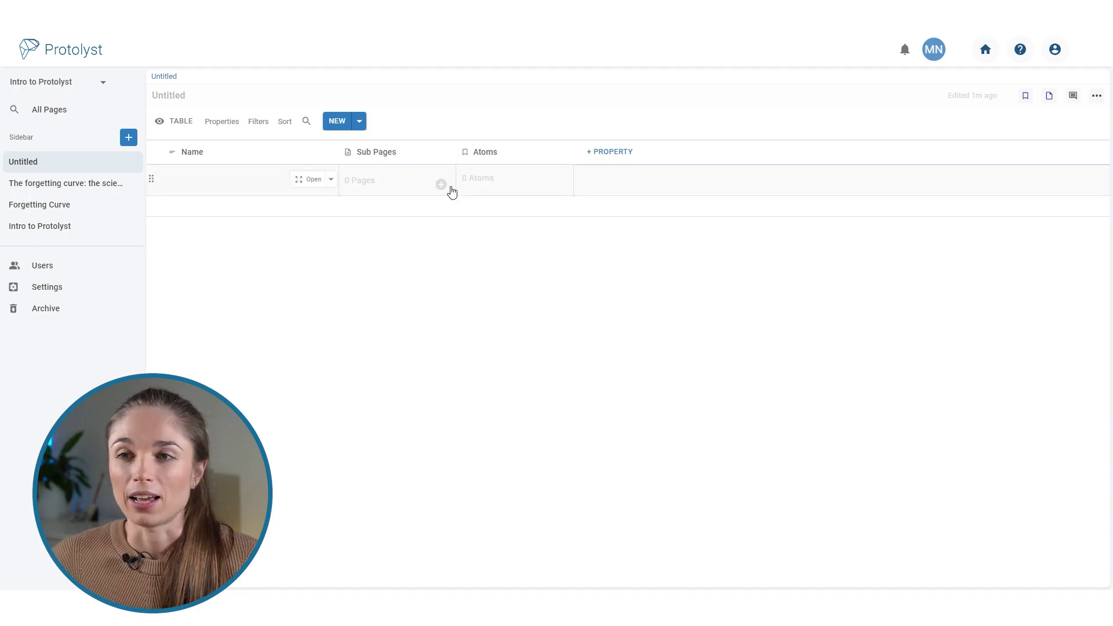
{"action": "left_click", "coordinate": [410, 156]}
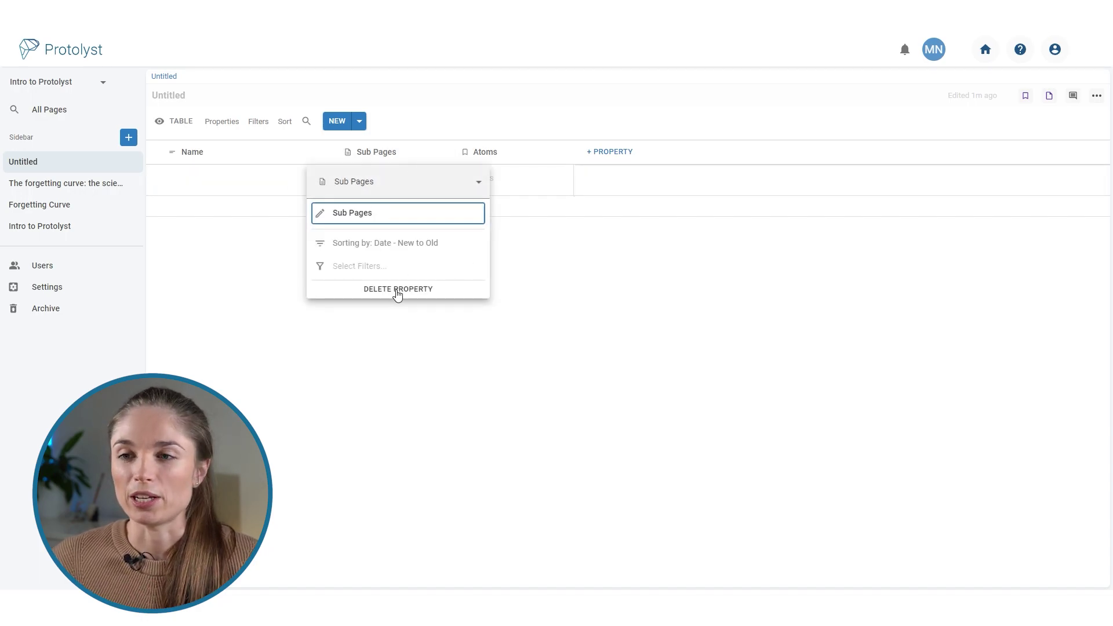
{"action": "left_click", "coordinate": [406, 288]}
{"action": "left_click", "coordinate": [690, 355]}
Step: Name the new table page "Sources"
{"action": "left_click", "coordinate": [189, 96]}
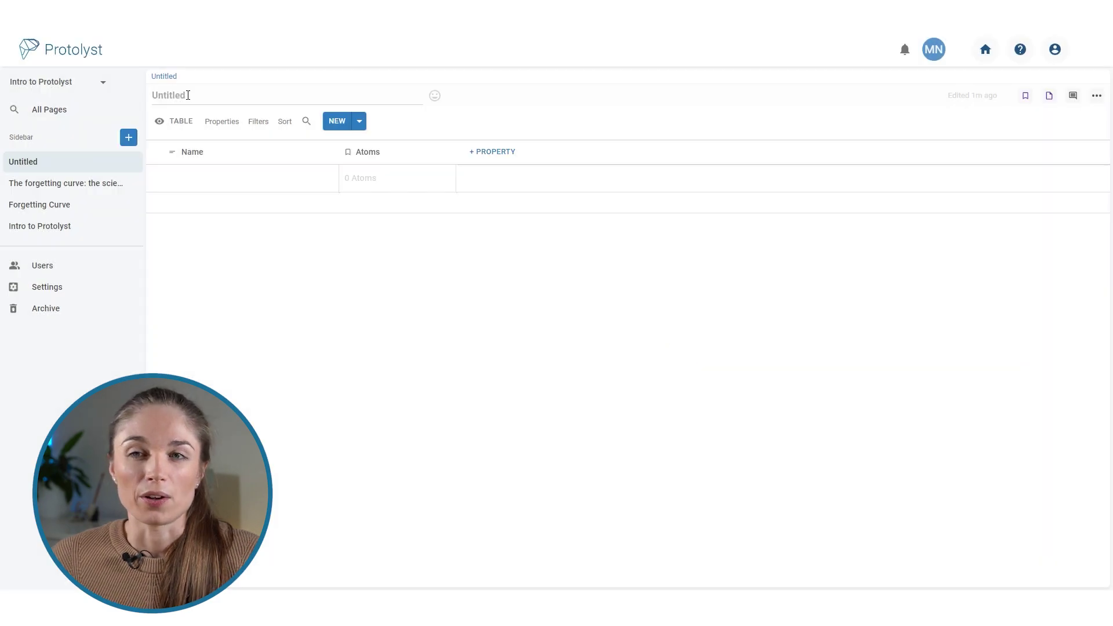
{"action": "key", "text": "ctrl+a"}
{"action": "type", "text": "Sources"}
{"action": "key", "text": "Return"}
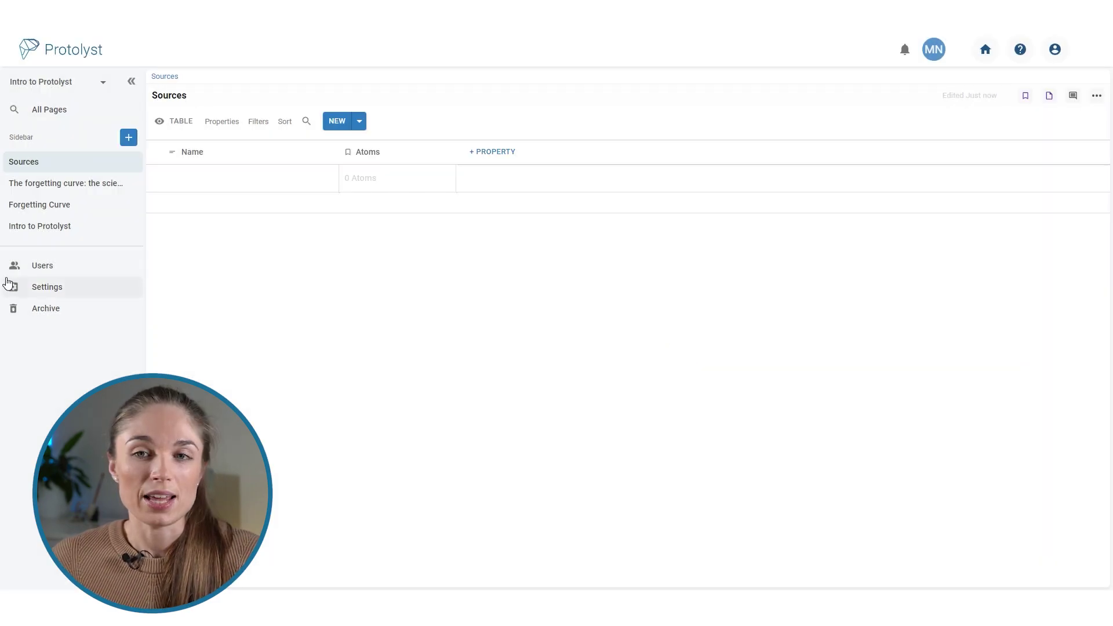
Step: Move the Ness Labs article, Forgetting Curve and Intro to Protolyst pages into the Sources table, and widen its Atoms column
{"action": "left_click_drag", "start_coordinate": [69, 190], "coordinate": [45, 172]}
{"action": "left_click", "coordinate": [54, 182]}
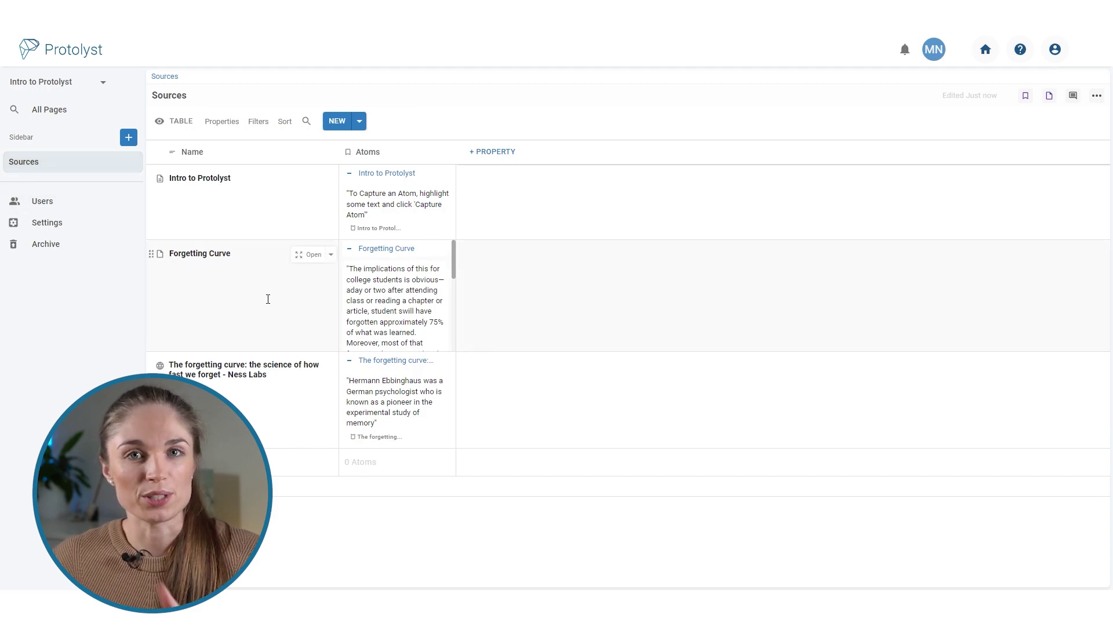
{"action": "left_click_drag", "start_coordinate": [456, 152], "coordinate": [516, 152]}
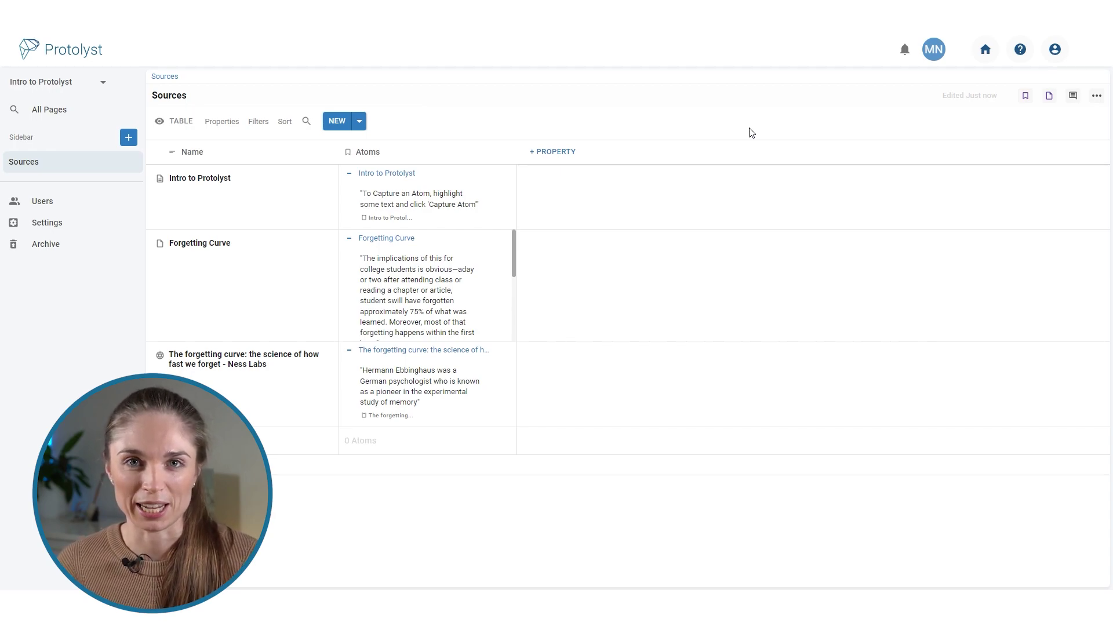
Step: Add a new page named "notes" to the Sources table
{"action": "left_click", "coordinate": [352, 125]}
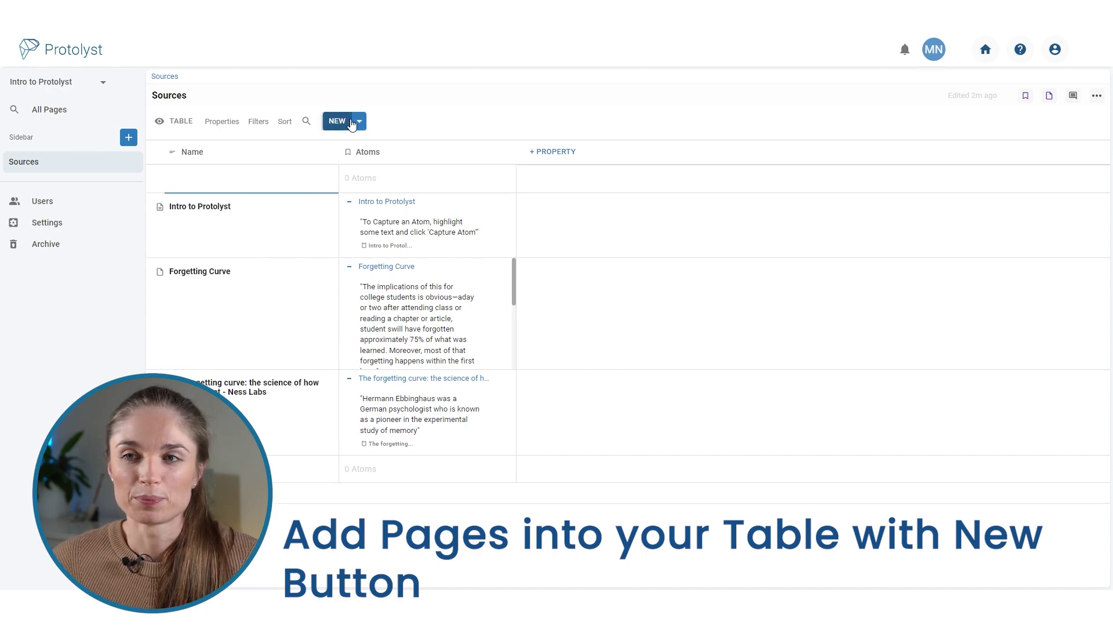
{"action": "type", "text": "notes"}
{"action": "key", "text": "Return"}
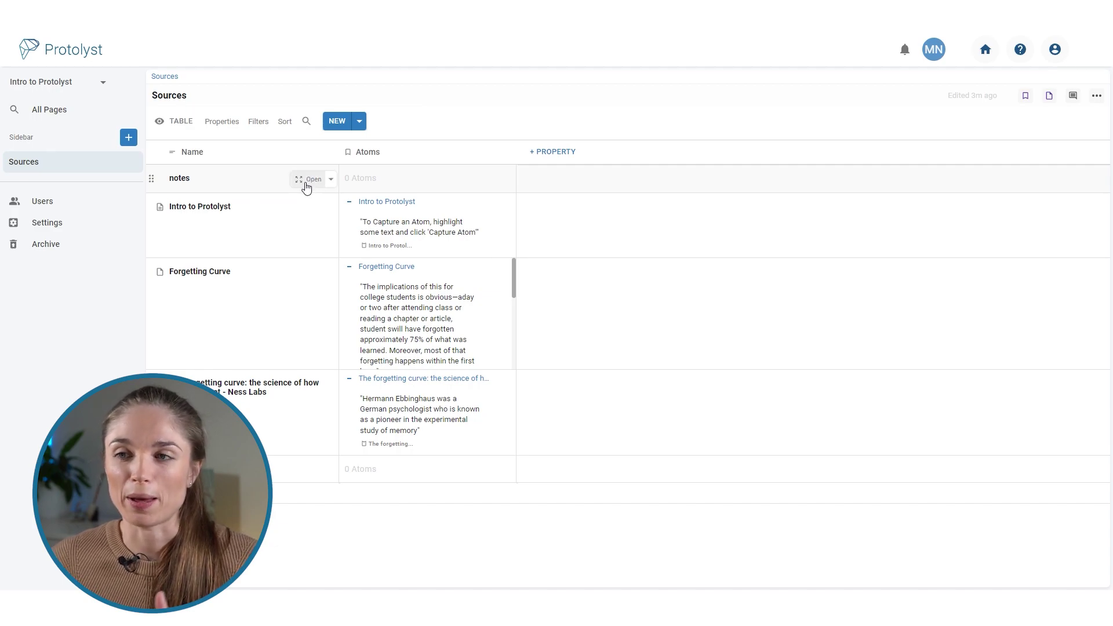
Step: View the empty notes page, return to the Sources table, and add a blank Text Editor page to it
{"action": "left_click", "coordinate": [310, 181]}
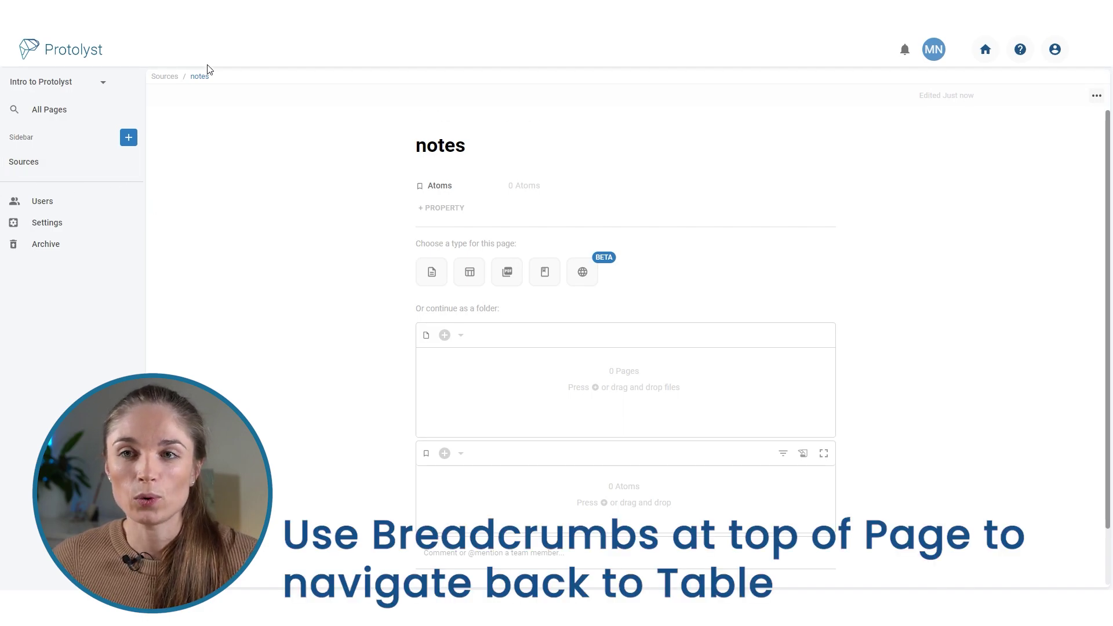
{"action": "left_click", "coordinate": [176, 84]}
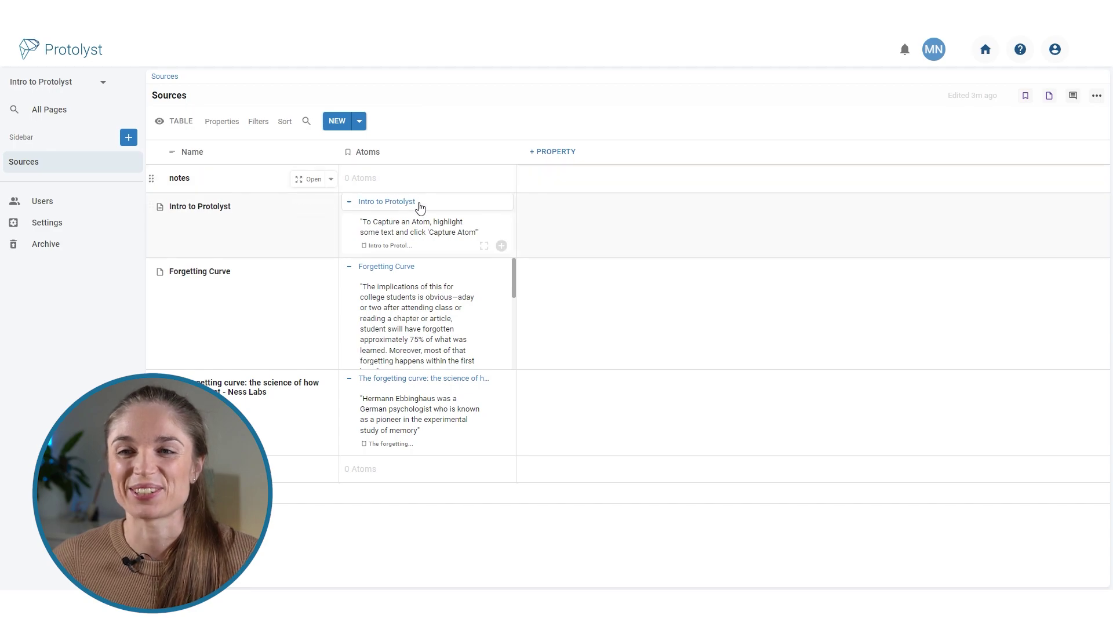
{"action": "left_click", "coordinate": [360, 120]}
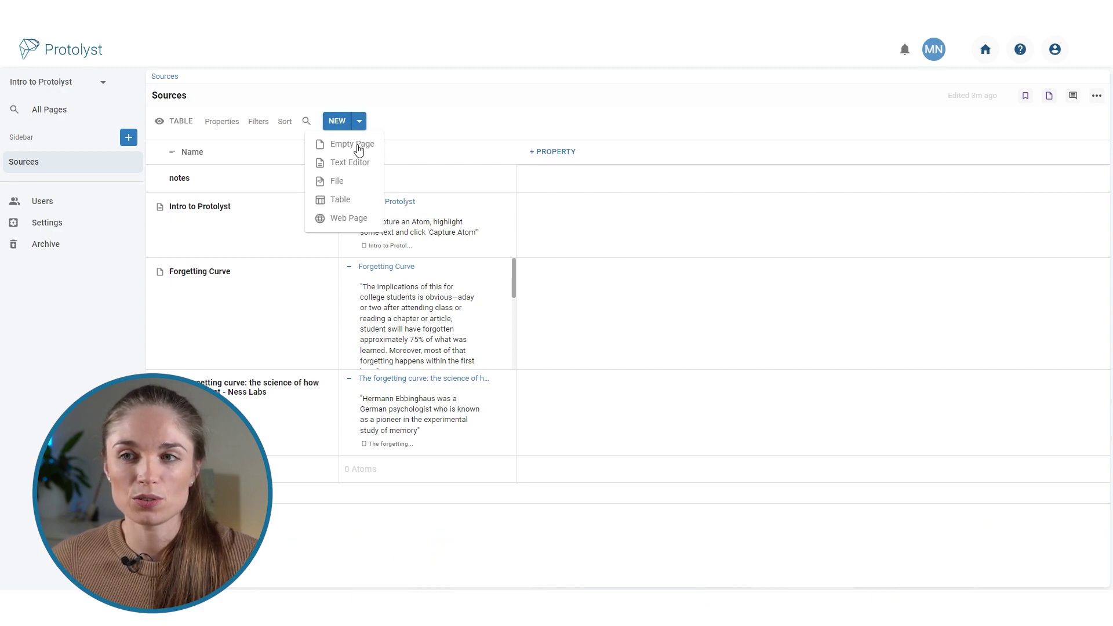
{"action": "left_click", "coordinate": [362, 165]}
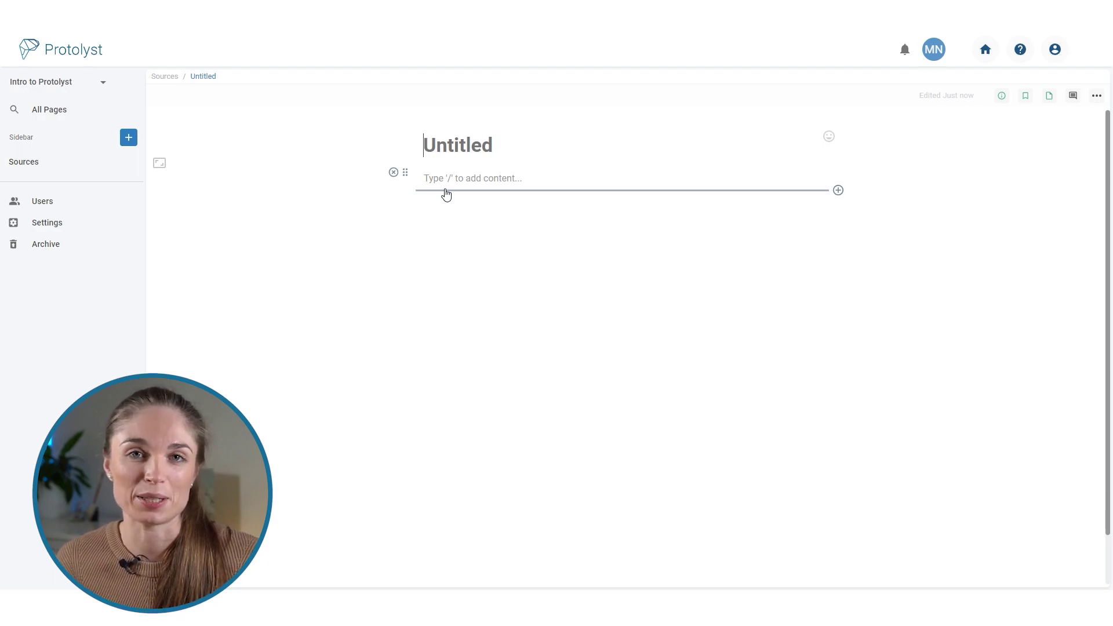
{"action": "left_click", "coordinate": [165, 77]}
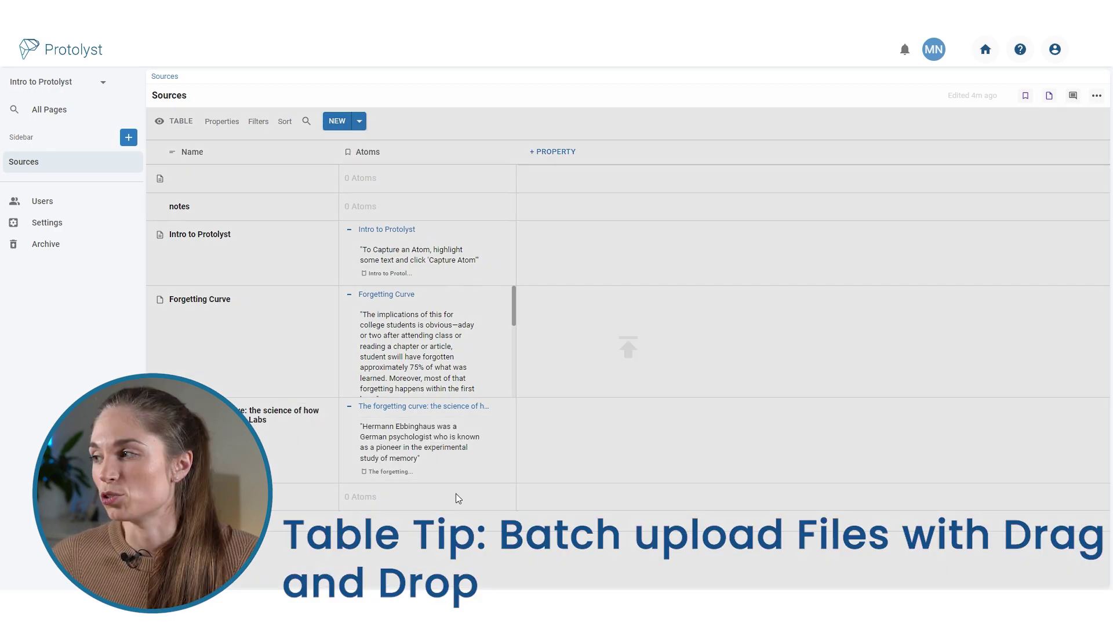
Step: Upload the childhood flu vaccination, Integrating Hebbian and homeostatic plasticity, and Neuroscience_Exploring_the_Brain_3rd_Edi files together into the Sources table
{"action": "left_click_drag", "start_coordinate": [460, 498], "coordinate": [465, 534]}
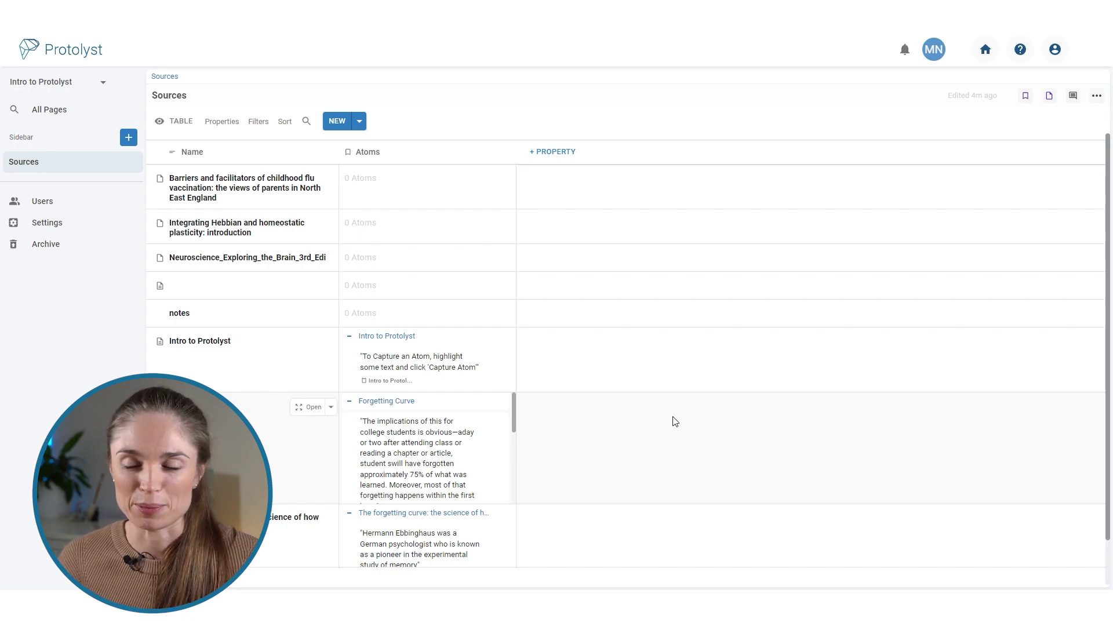
{"action": "scroll", "coordinate": [666, 418], "scroll_direction": "down", "scroll_amount": 1}
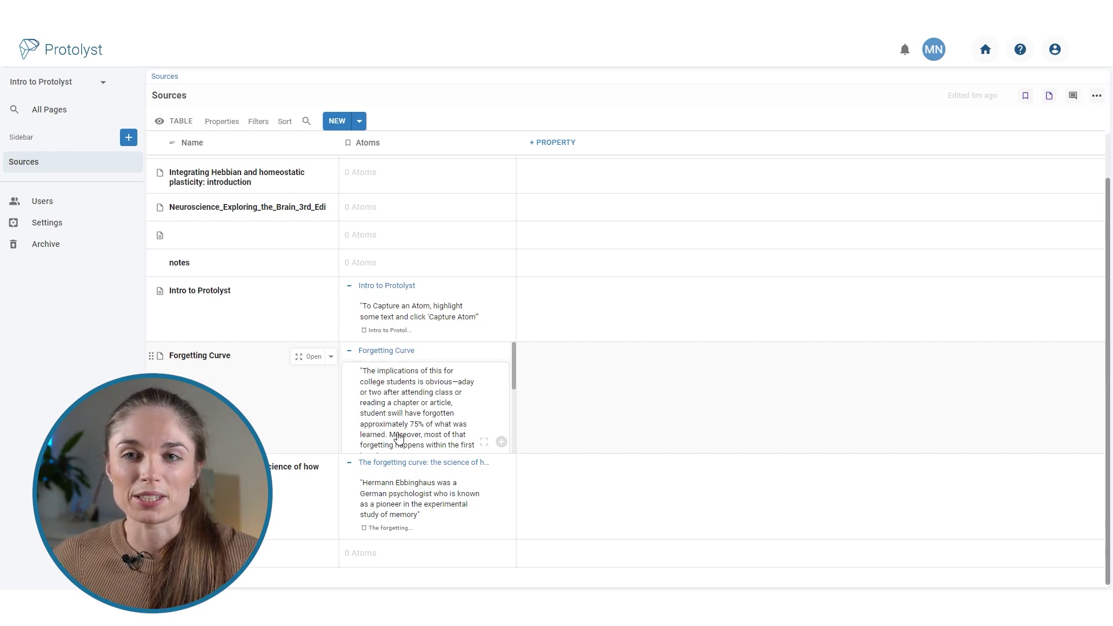
Step: Create a new top-level Text Editor page named "Summary"
{"action": "left_click", "coordinate": [130, 143]}
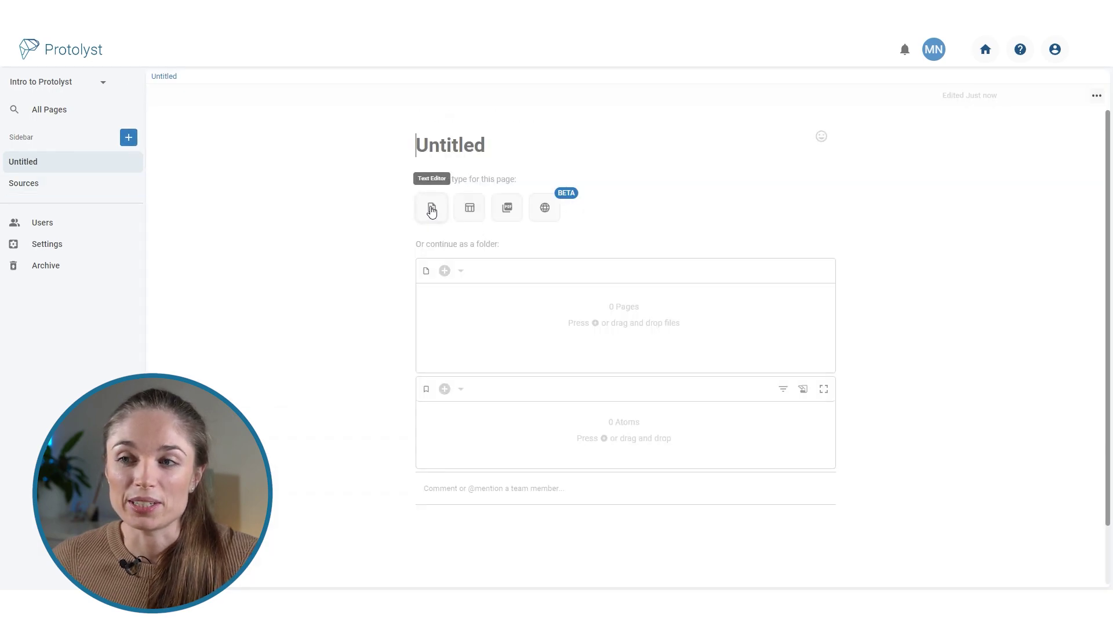
{"action": "left_click", "coordinate": [431, 211]}
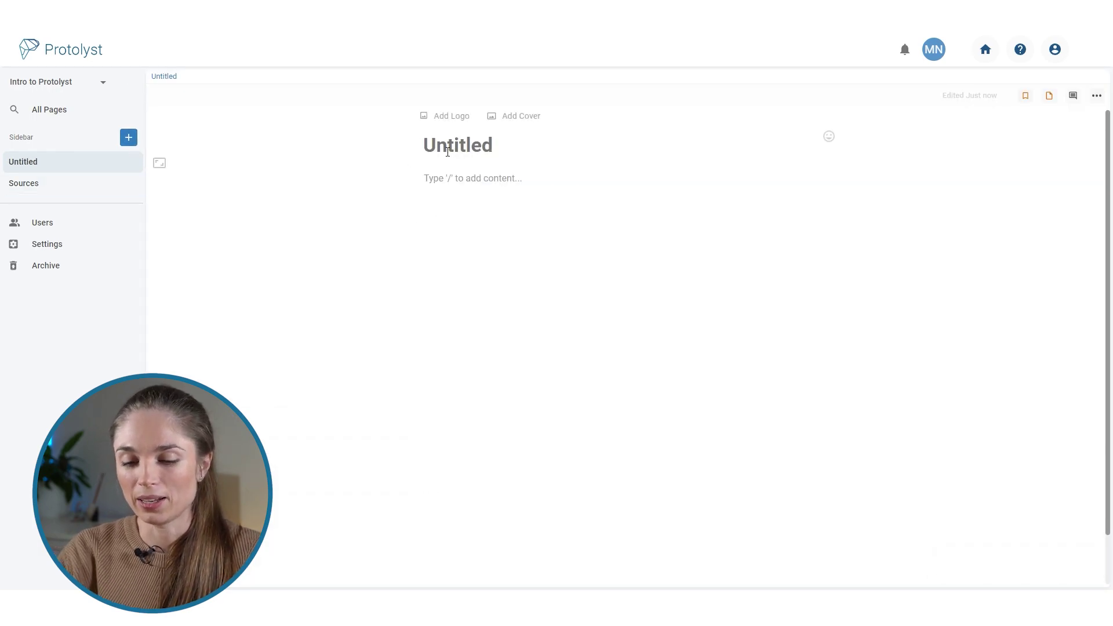
{"action": "type", "text": "Summary"}
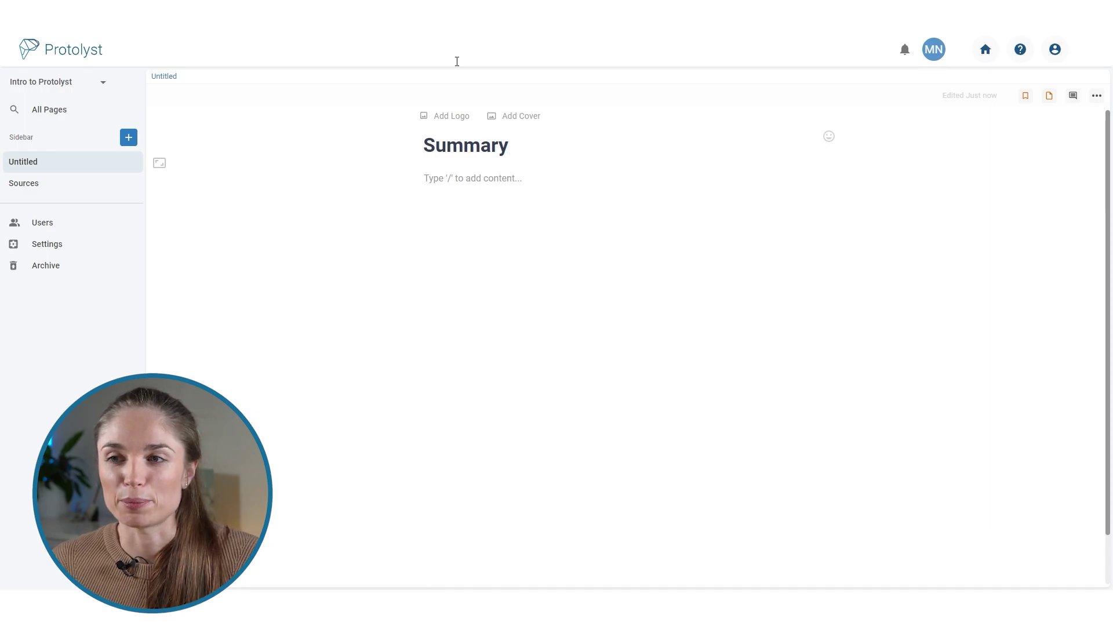
{"action": "key", "text": "Return"}
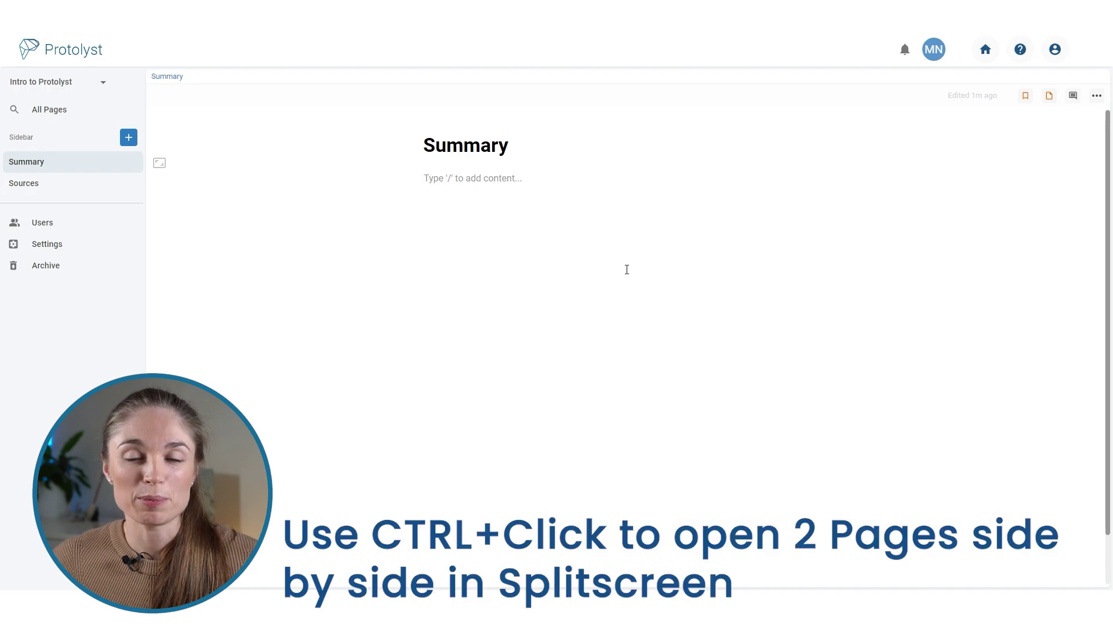
Step: Open the Sources table in splitscreen beside the Summary page, and view its page options without choosing one
{"action": "left_click", "coordinate": [58, 194], "text": "ctrl"}
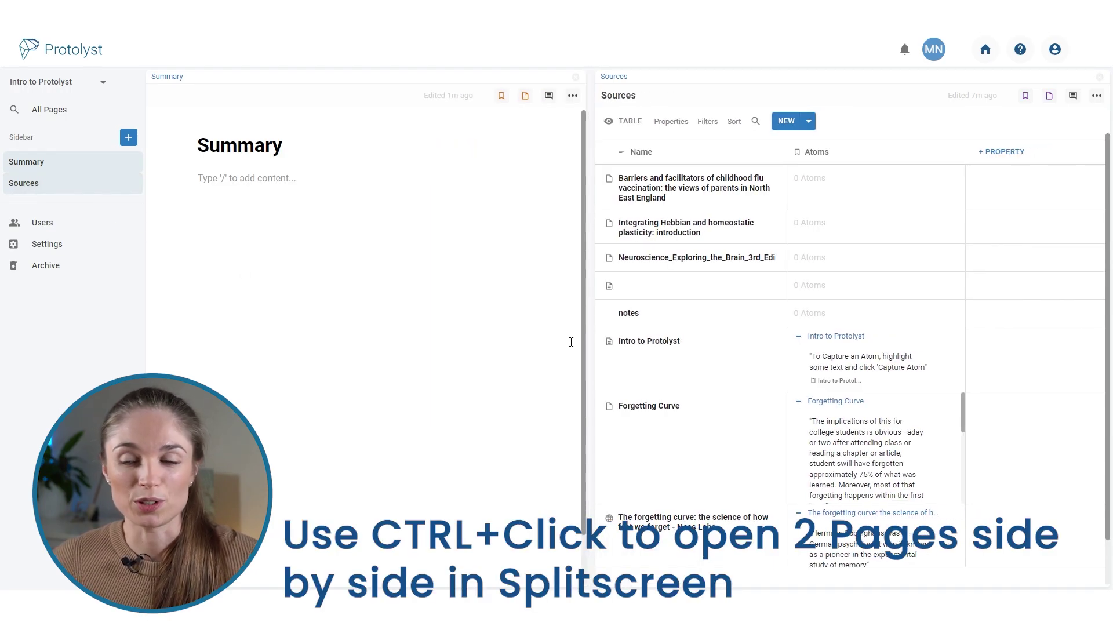
{"action": "mouse_move", "coordinate": [119, 186]}
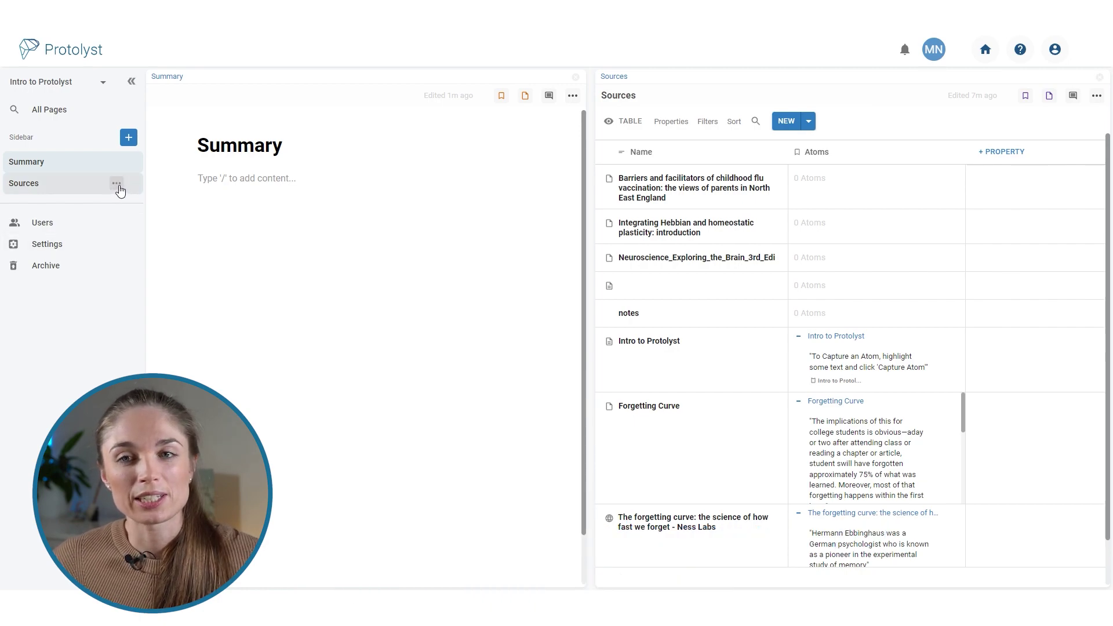
{"action": "left_click", "coordinate": [117, 184]}
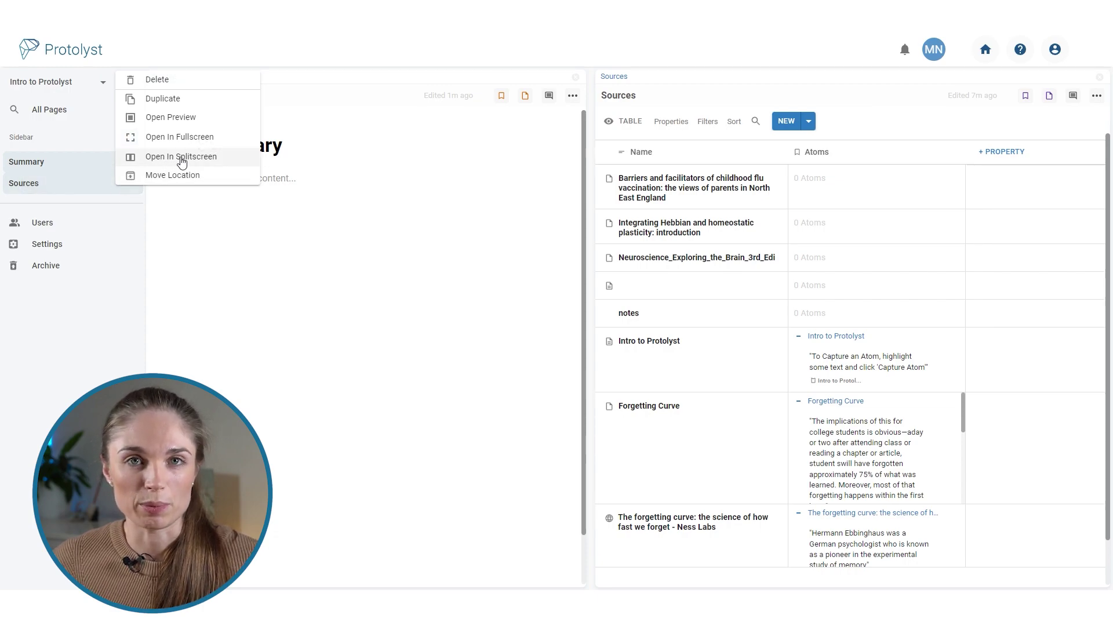
{"action": "left_click", "coordinate": [231, 218]}
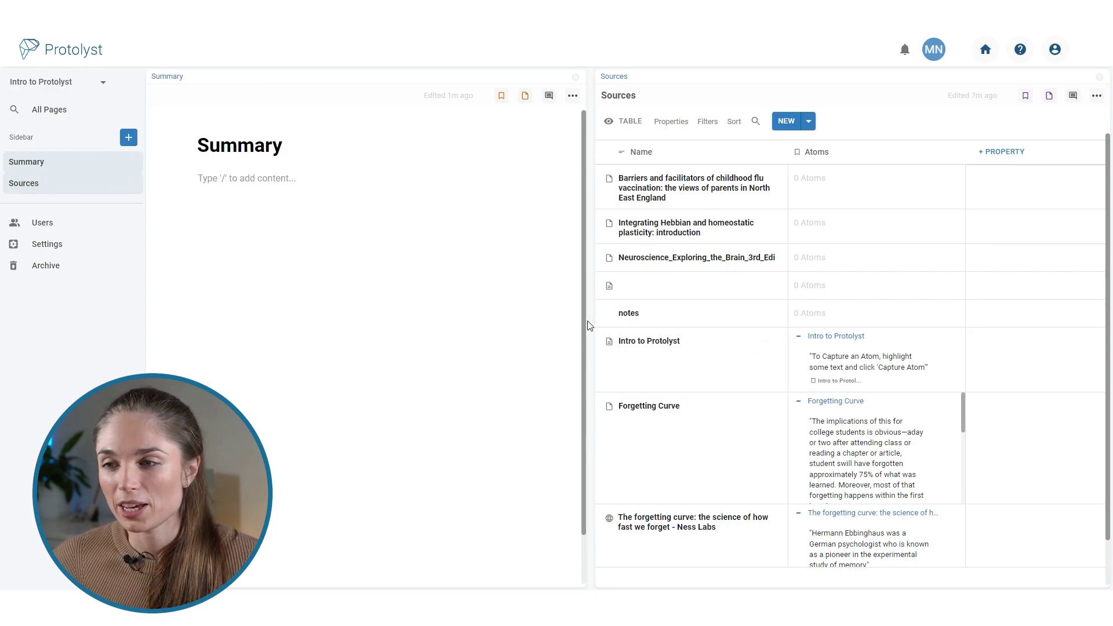
Step: Insert the first Forgetting Curve Atom, the Ness Labs Atom and the Intro to Protolyst Atom from Sources into the Summary page
{"action": "scroll", "coordinate": [795, 350], "scroll_direction": "down", "scroll_amount": 1}
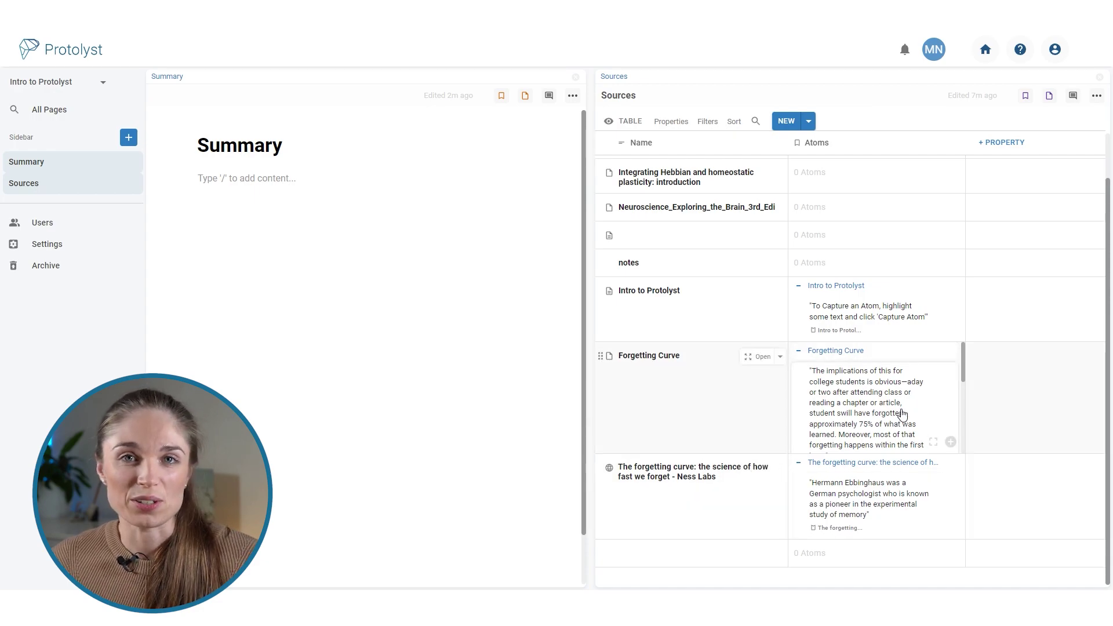
{"action": "left_click_drag", "start_coordinate": [903, 414], "coordinate": [233, 180]}
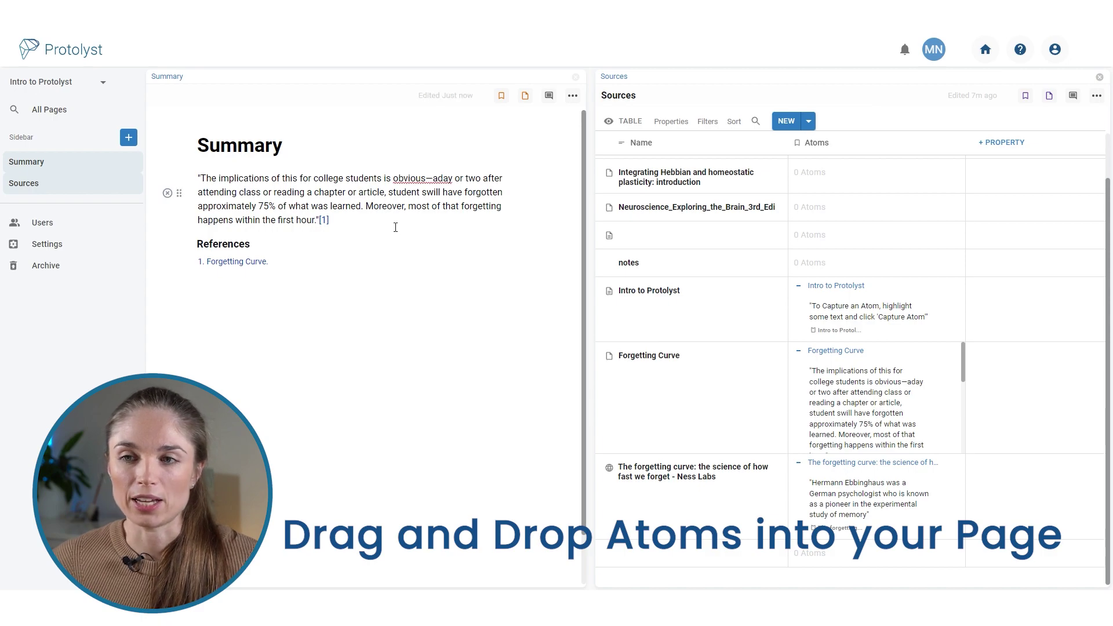
{"action": "key", "text": "Return"}
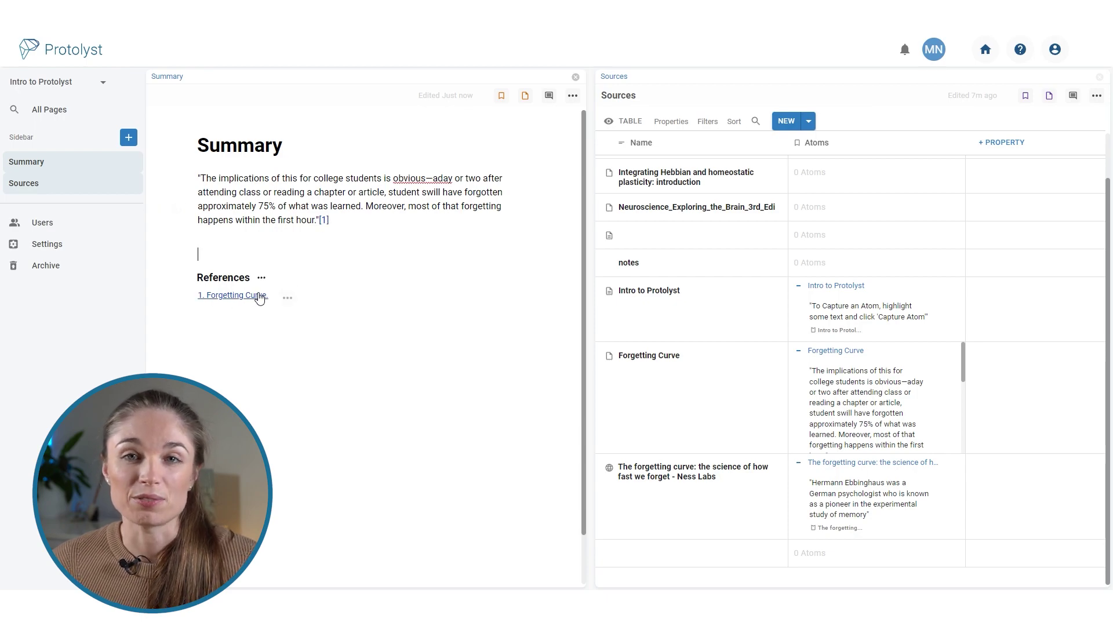
{"action": "left_click_drag", "start_coordinate": [852, 494], "coordinate": [268, 249]}
{"action": "left_click_drag", "start_coordinate": [881, 324], "coordinate": [282, 271]}
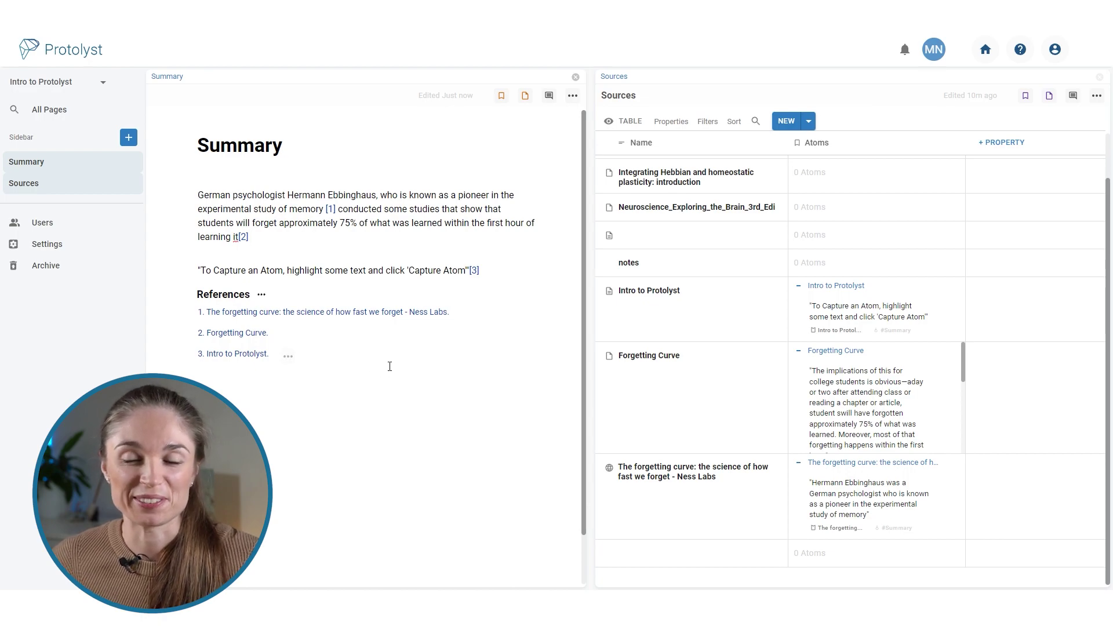
Step: Check the source article of citation [1] beside the Summary page, and review the Summary page's sharing, download and display options
{"action": "left_click", "coordinate": [330, 209]}
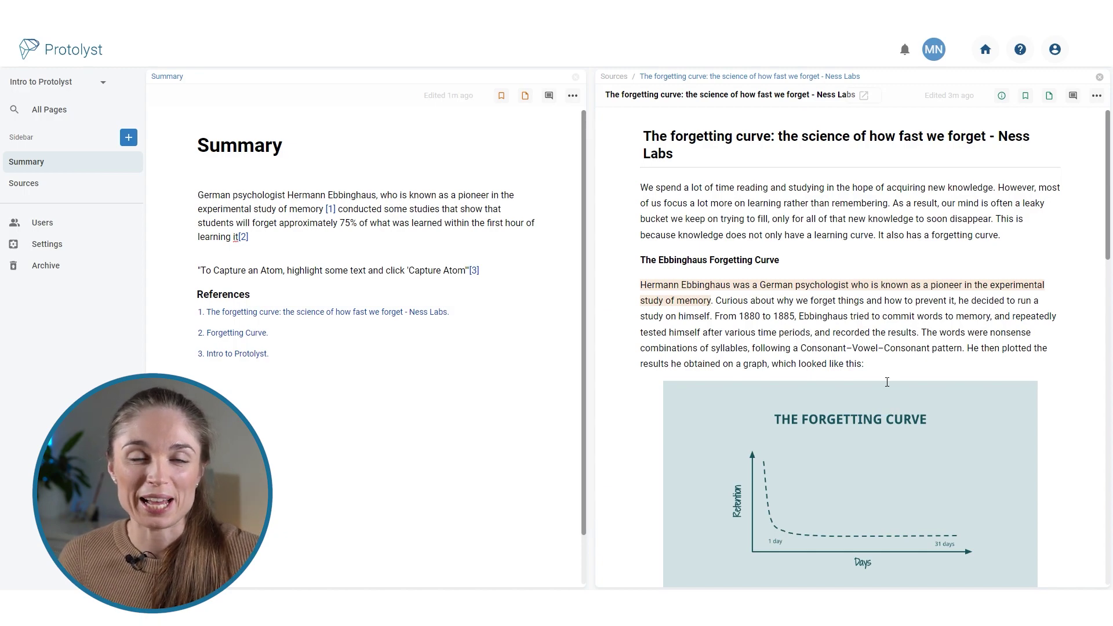
{"action": "left_click", "coordinate": [614, 76]}
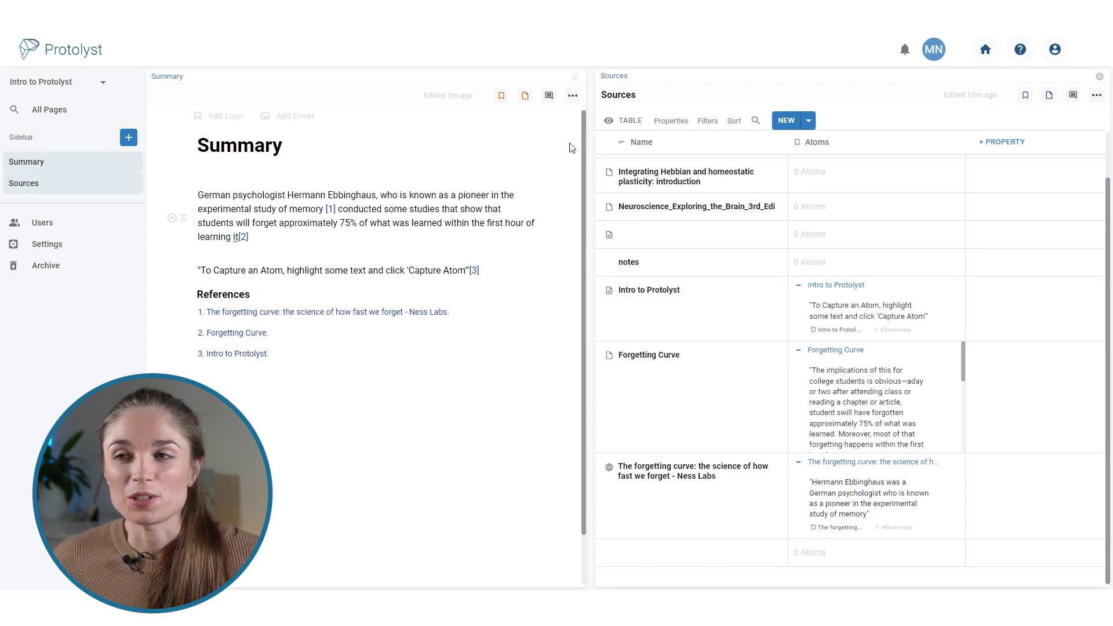
{"action": "left_click", "coordinate": [576, 102]}
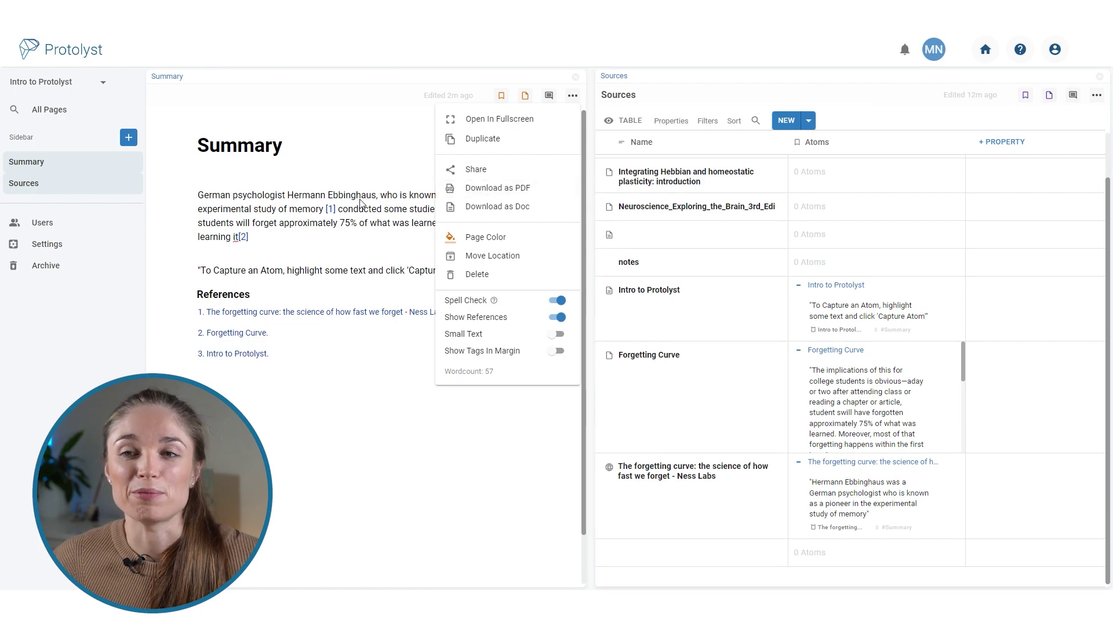
{"action": "left_click", "coordinate": [387, 245]}
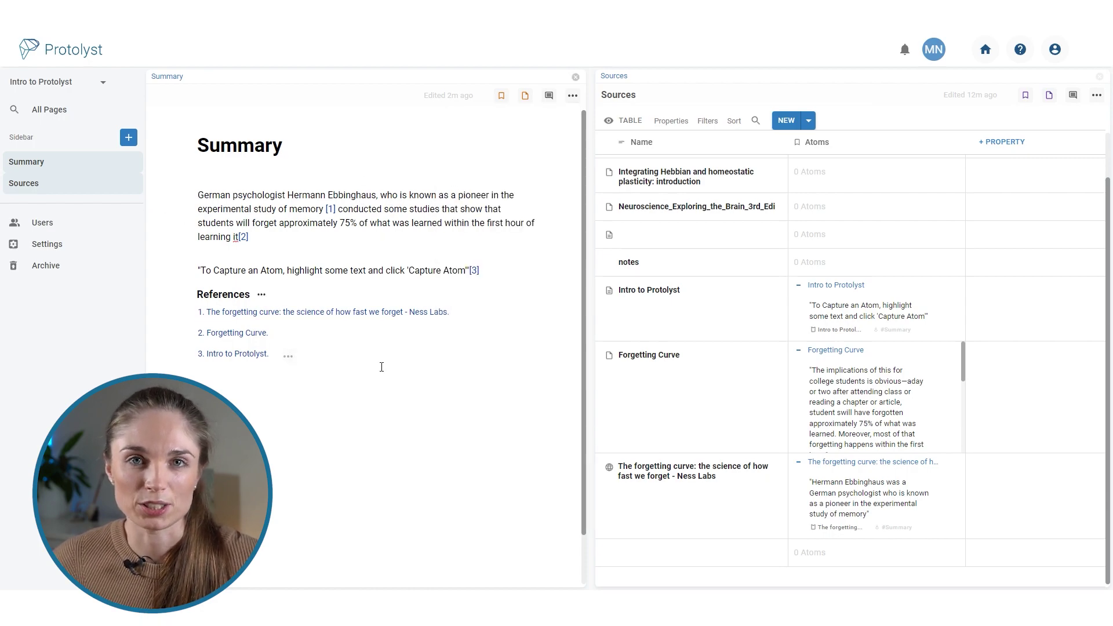